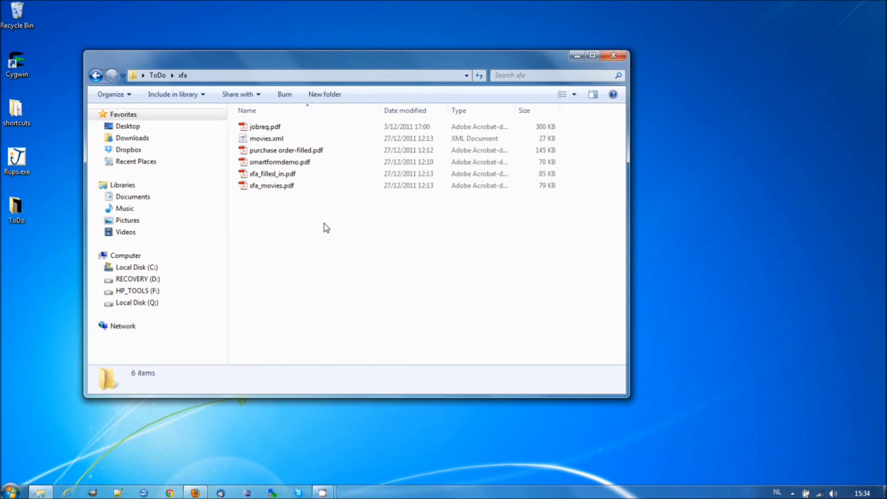
Step: Open xfa_movies.pdf in Adobe Reader and enter 'The Adventures of Tintin' in its Title field
double_click(277, 187)
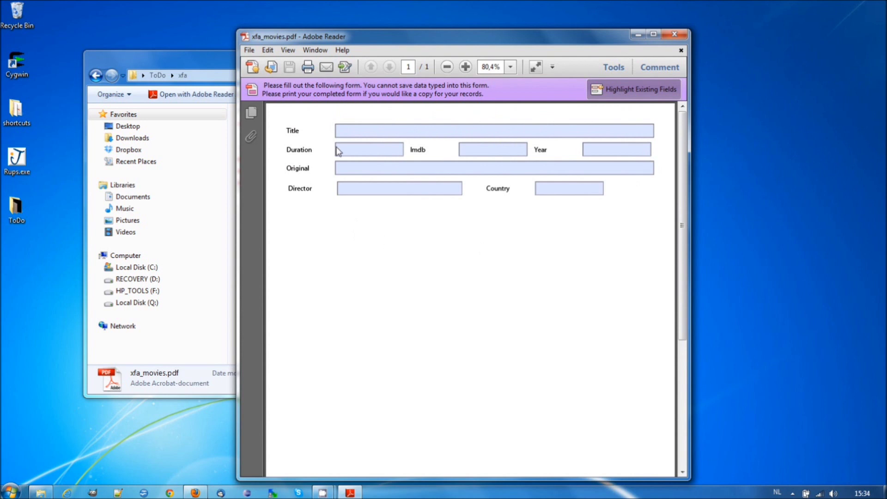
left_click(357, 134)
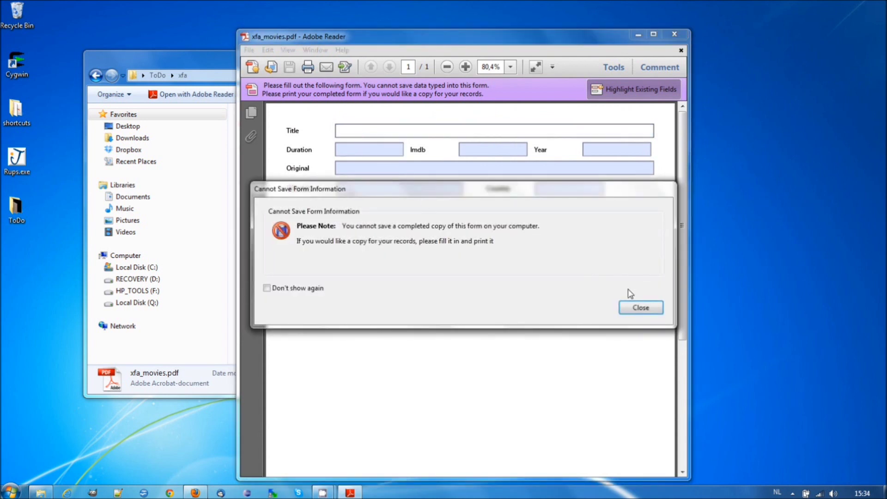
left_click(640, 307)
type("The")
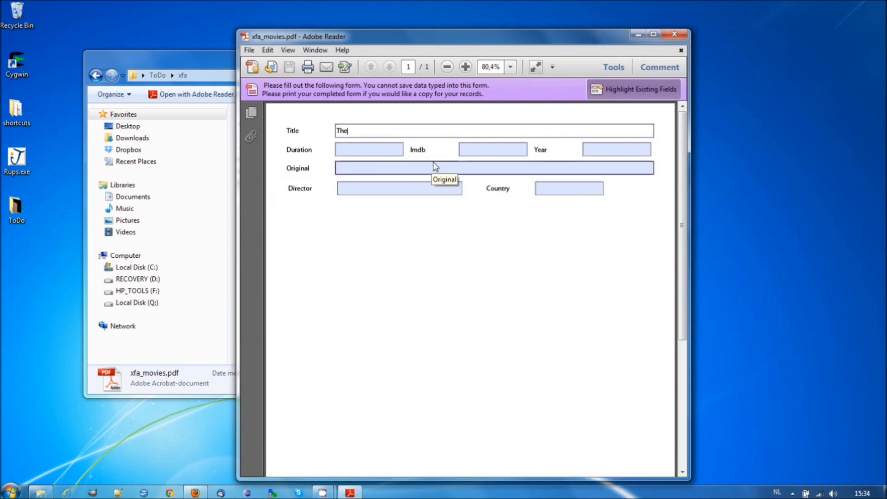
type(" Adventures of Tintin")
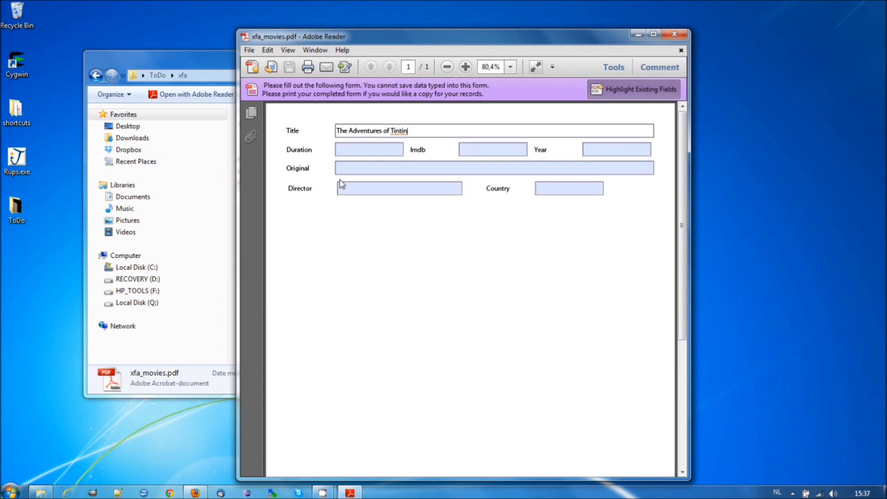
left_click(231, 88)
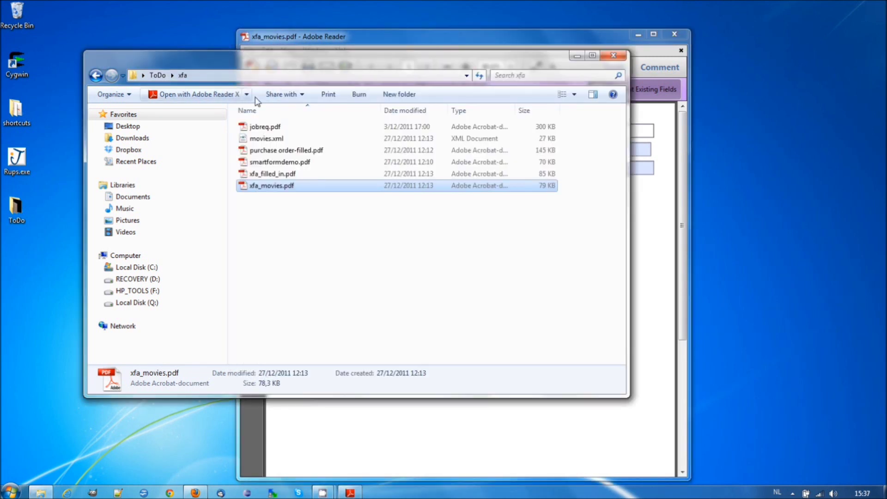
Step: Review the 123-line movie list in movies.xml with Notepad++, then minimize the editor
right_click(267, 138)
left_click(329, 214)
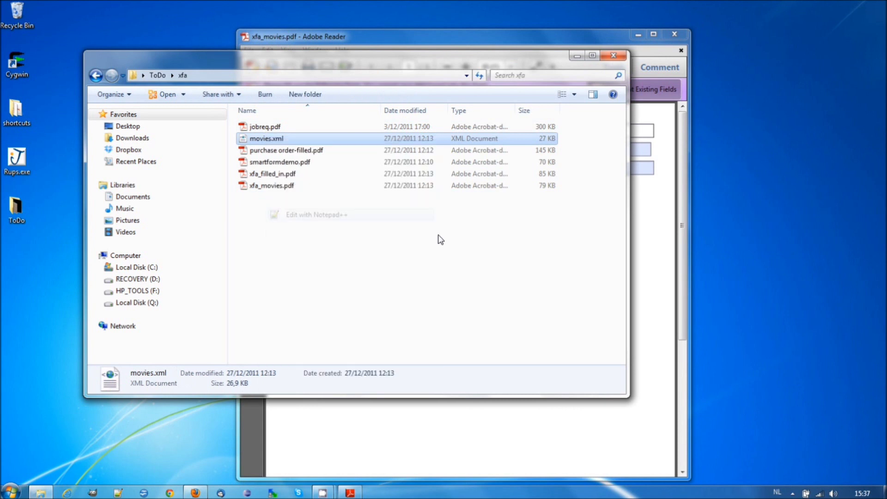
scroll(282, 114, "up", 6)
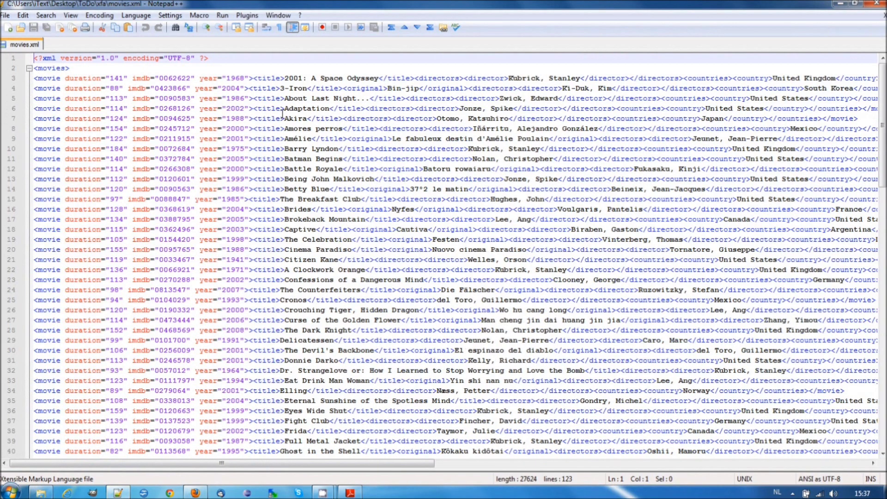
scroll(275, 114, "down", 5)
scroll(273, 115, "down", 20)
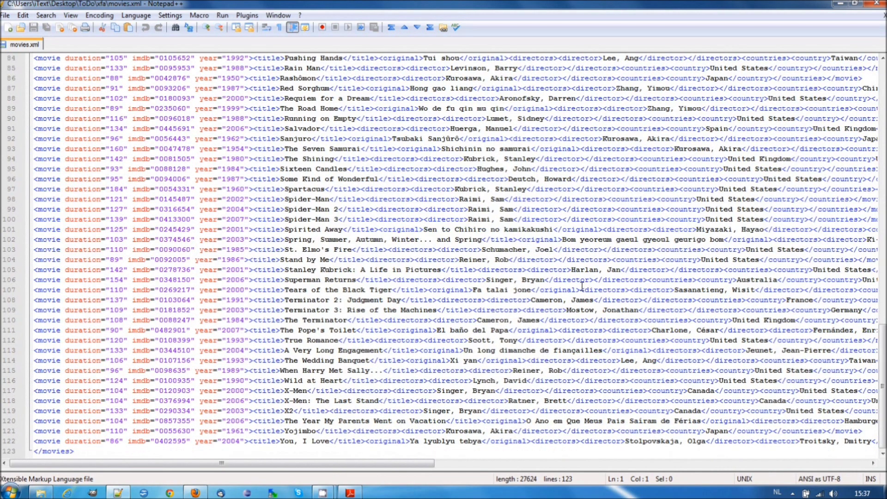
scroll(554, 253, "up", 15)
scroll(752, 204, "up", 13)
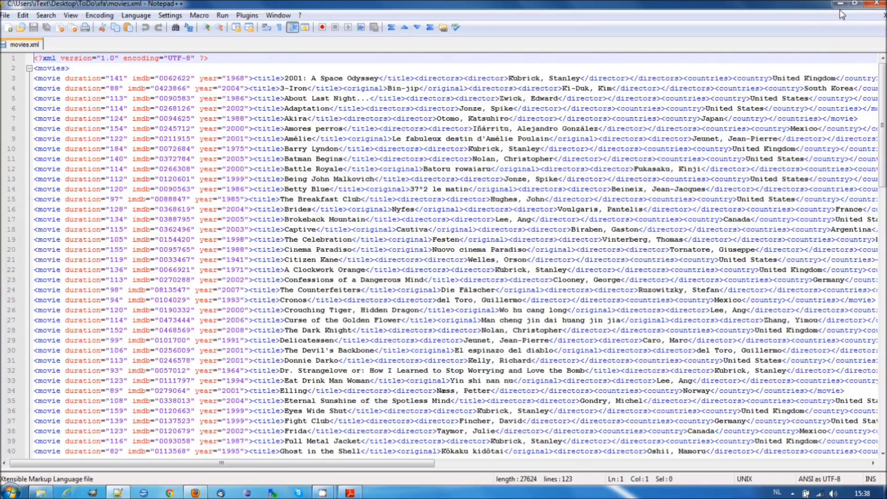
left_click(840, 3)
Step: Open xfa_filled_in.pdf and look through its 23 pages of pre-filled movie entries
left_click(586, 39)
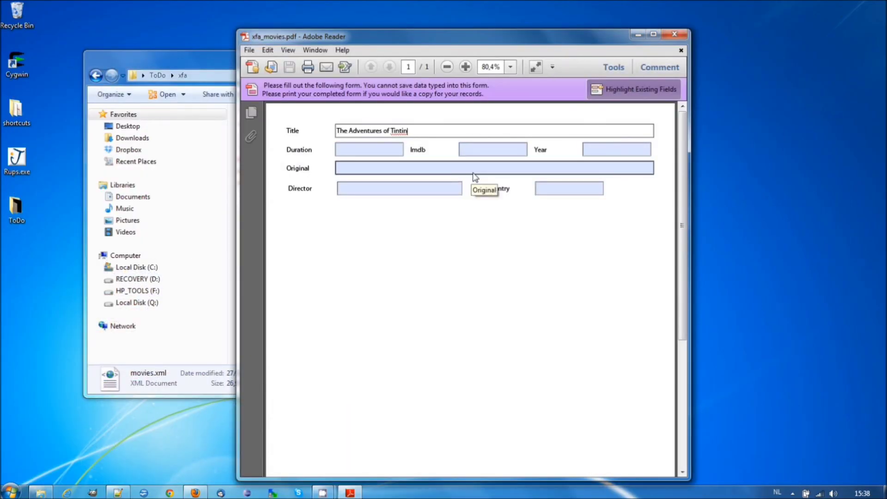
left_click(223, 69)
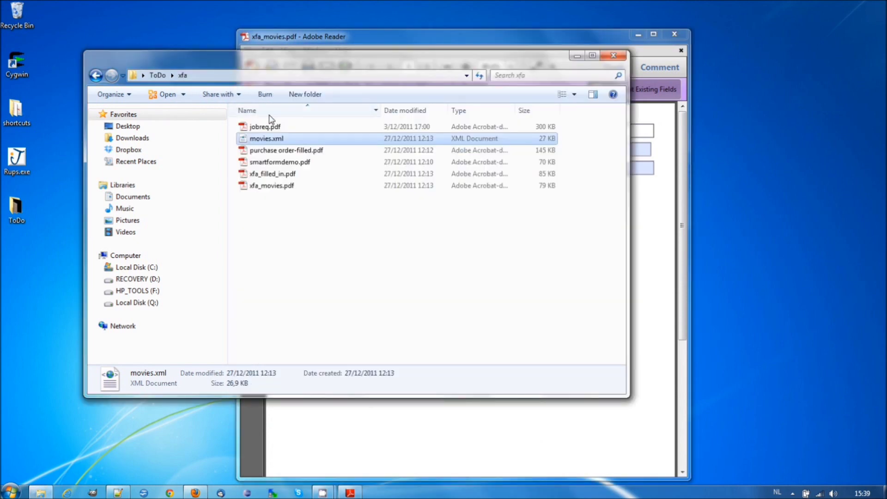
double_click(287, 178)
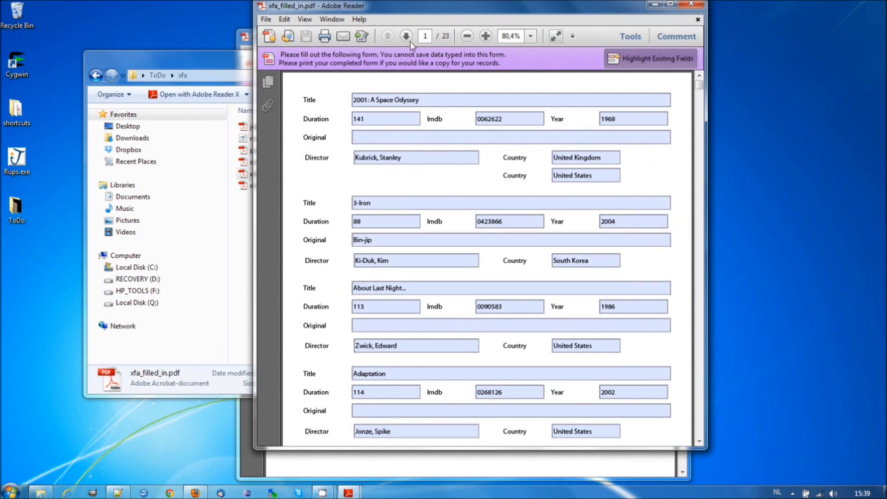
scroll(578, 159, "down", 10)
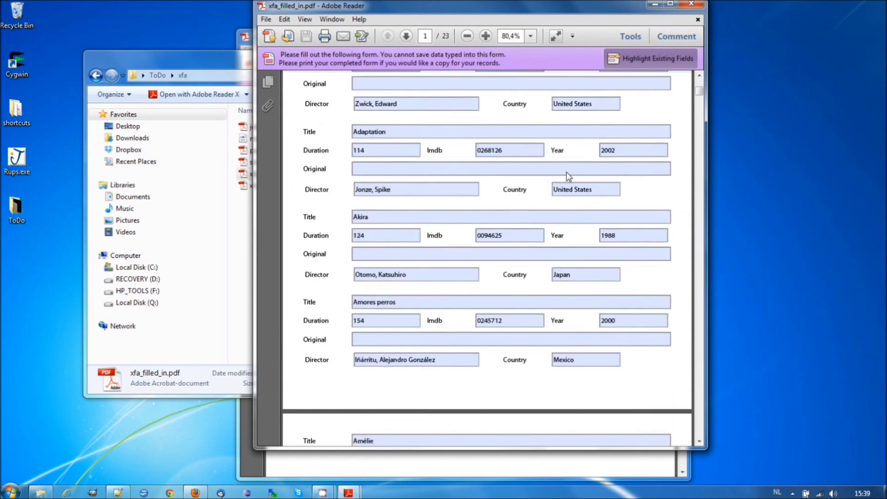
scroll(568, 175, "down", 20)
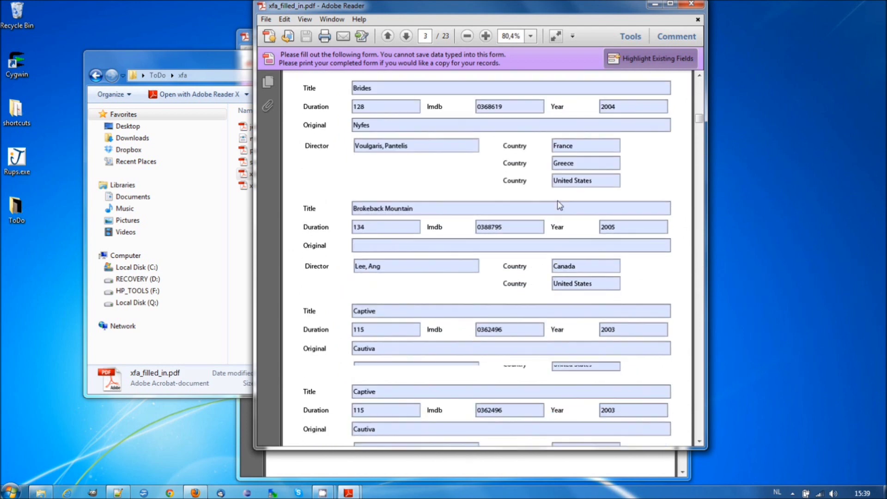
scroll(560, 206, "down", 20)
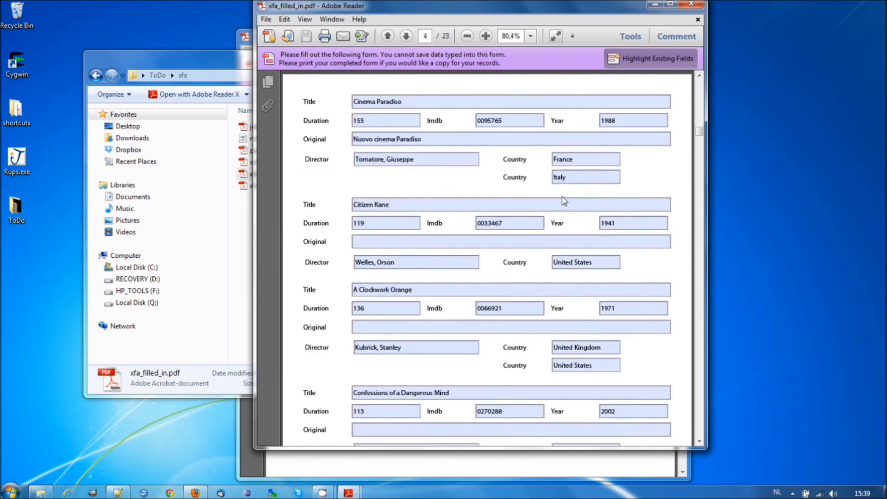
scroll(563, 199, "down", 12)
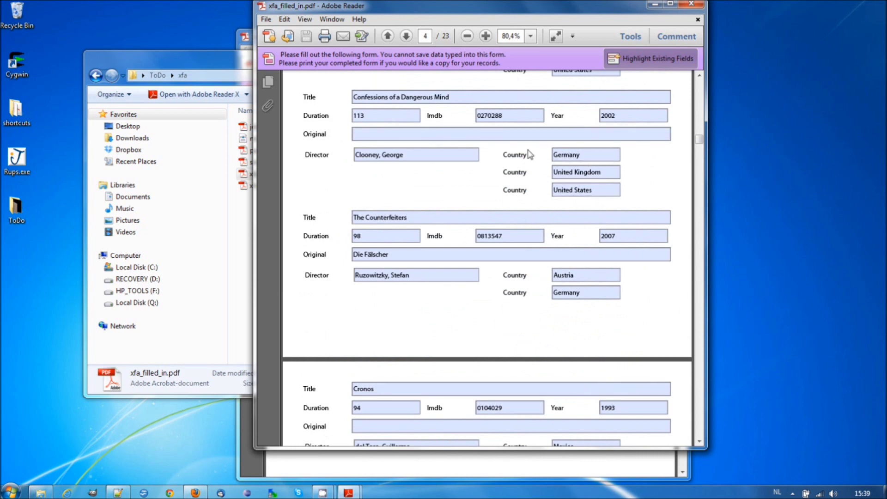
scroll(585, 202, "down", 4)
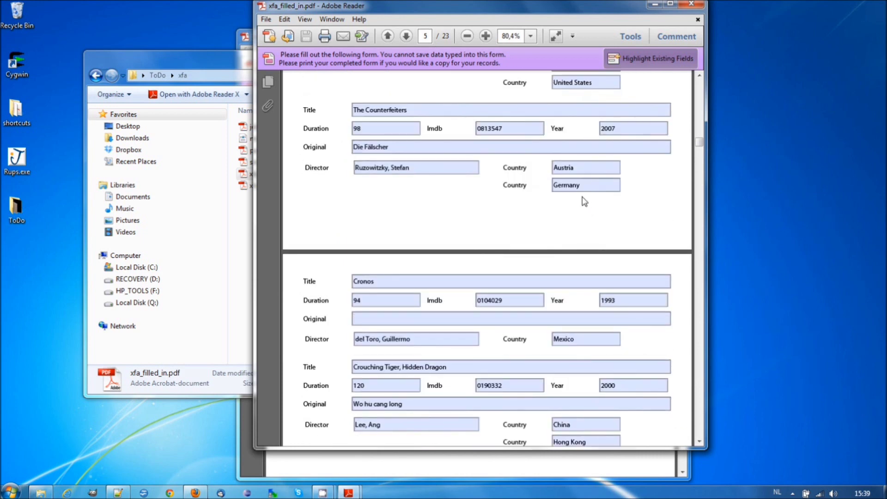
scroll(578, 198, "down", 18)
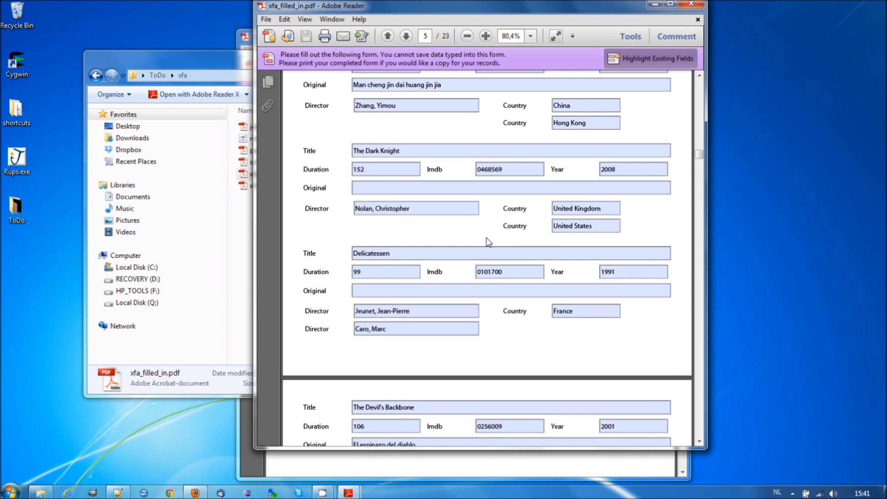
Step: Replace the Delicatessen title with 'The Adventures of Tintin', then close xfa_filled_in.pdf
left_click(460, 254)
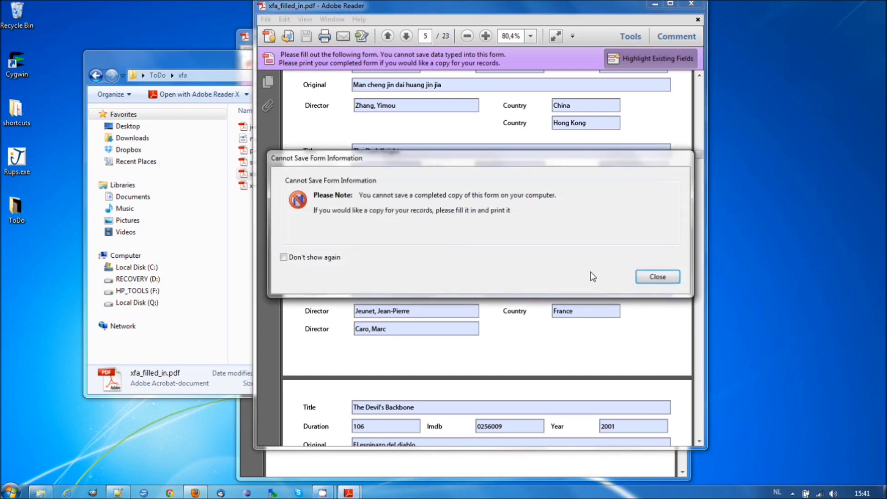
left_click(647, 279)
left_click_drag(433, 255, 333, 256)
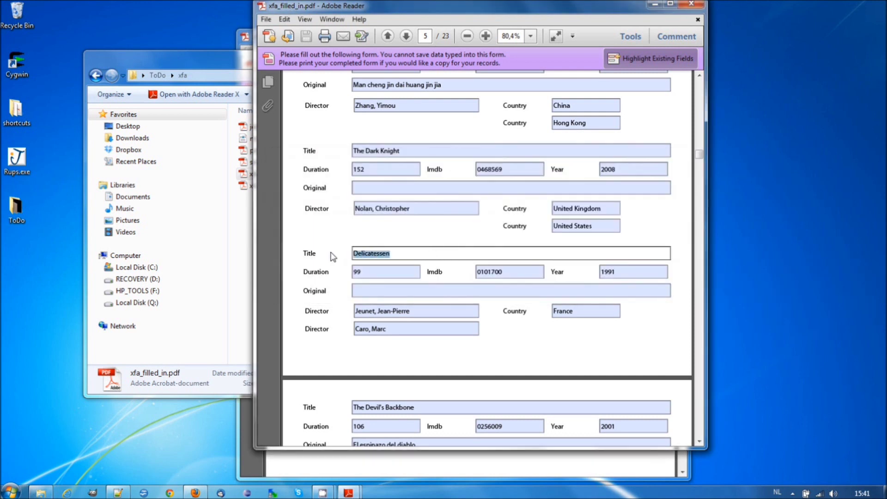
type("The Adventures of Tintin")
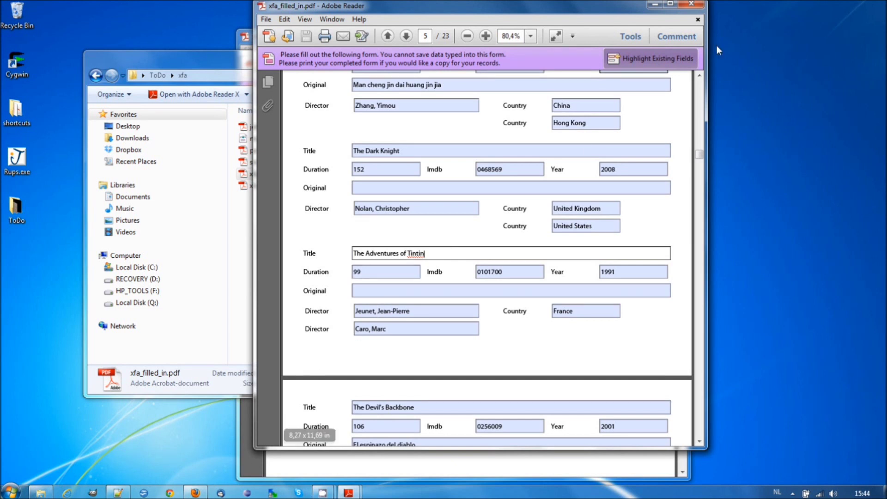
left_click(692, 4)
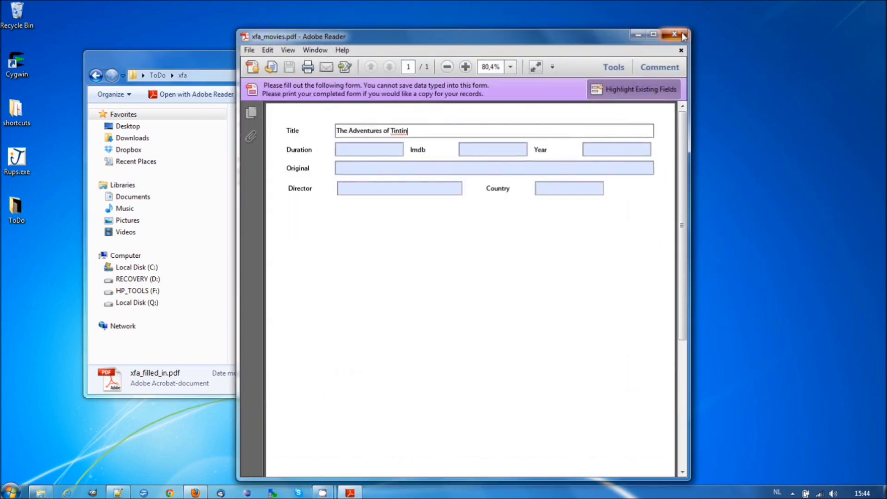
Step: Close the xfa_movies.pdf window and load demo.itextsupport.com/xfademo/ in Firefox
left_click(683, 35)
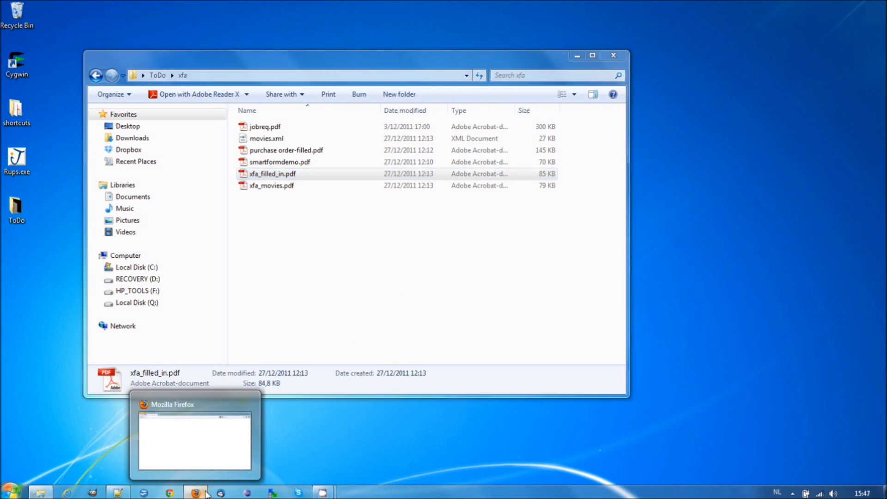
left_click(196, 492)
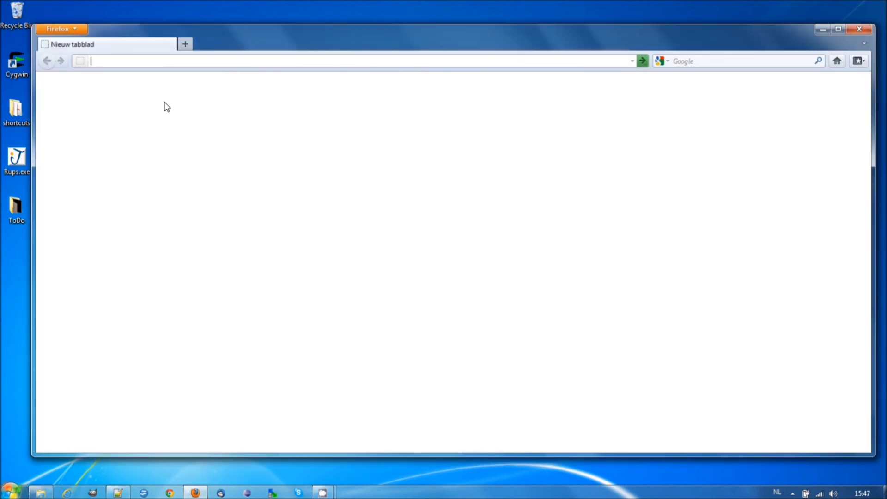
type("demo.i")
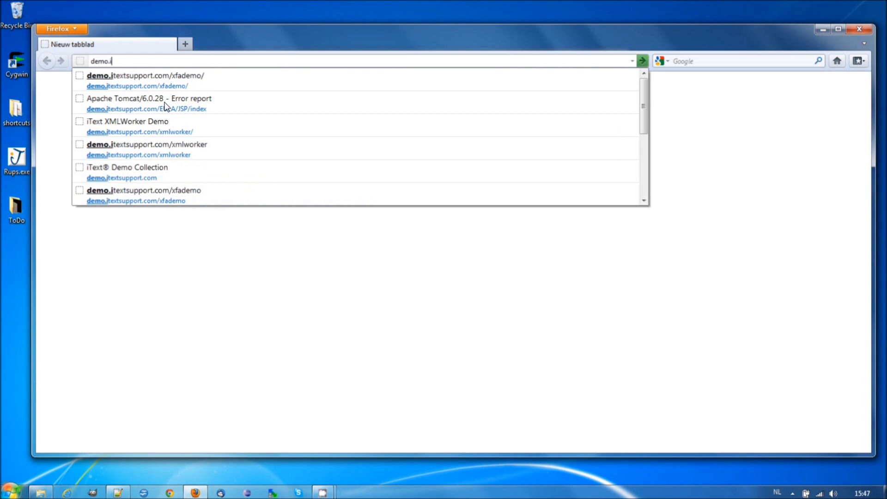
key("Down")
key("Return")
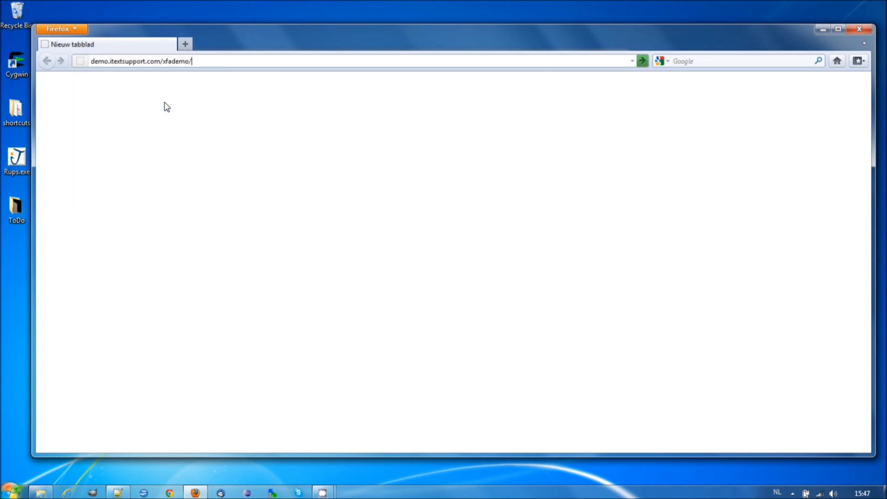
key("Return")
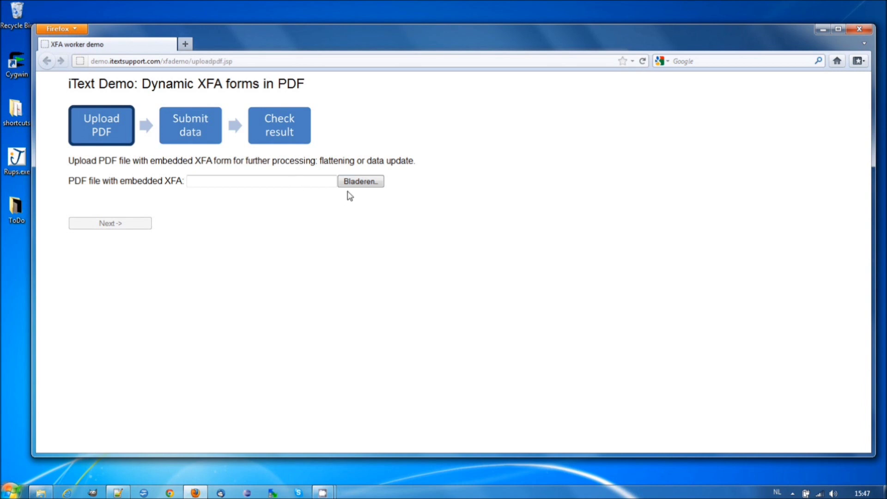
Step: Upload xfa_filled_in.pdf to the XFA demo and move on to its data step
left_click(360, 182)
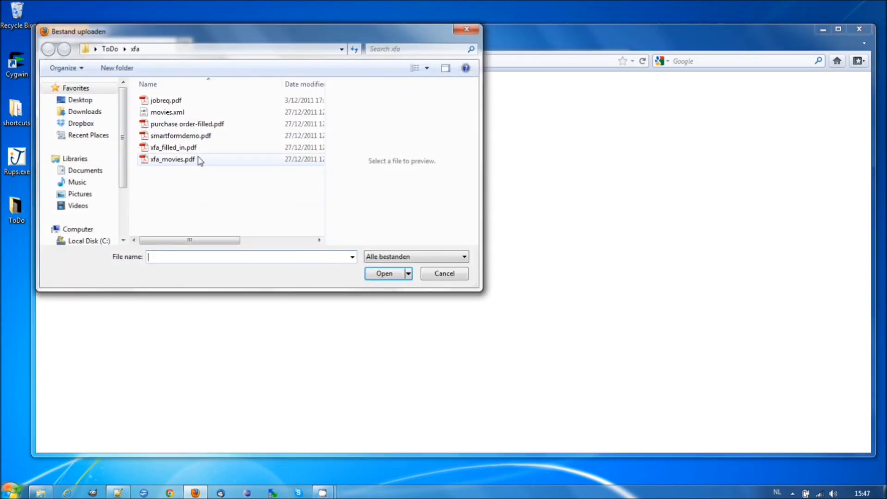
double_click(184, 148)
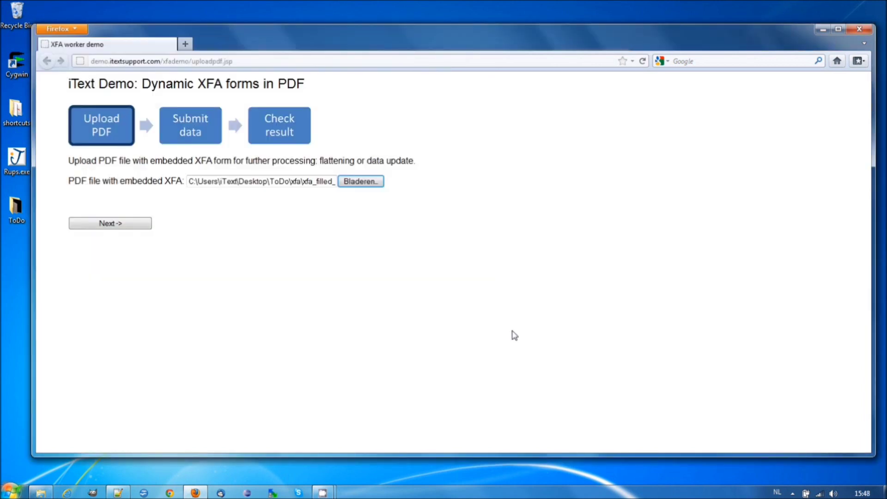
left_click(128, 227)
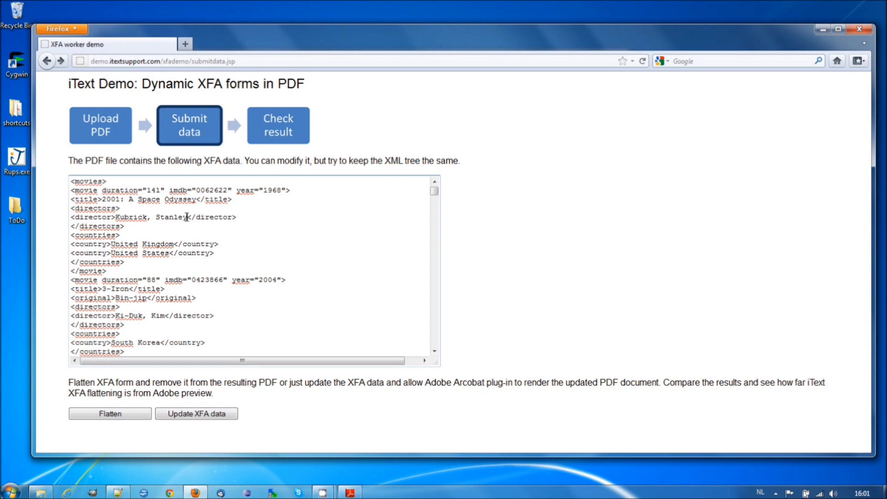
Step: Replace the director of 2001: A Space Odyssey with a new name and update the form
left_click_drag(187, 217, 116, 217)
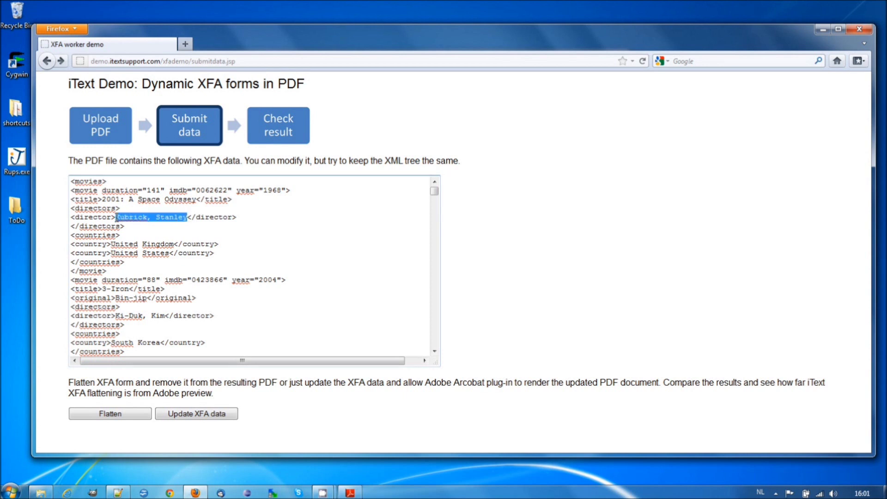
type("Lowagie, Bruno")
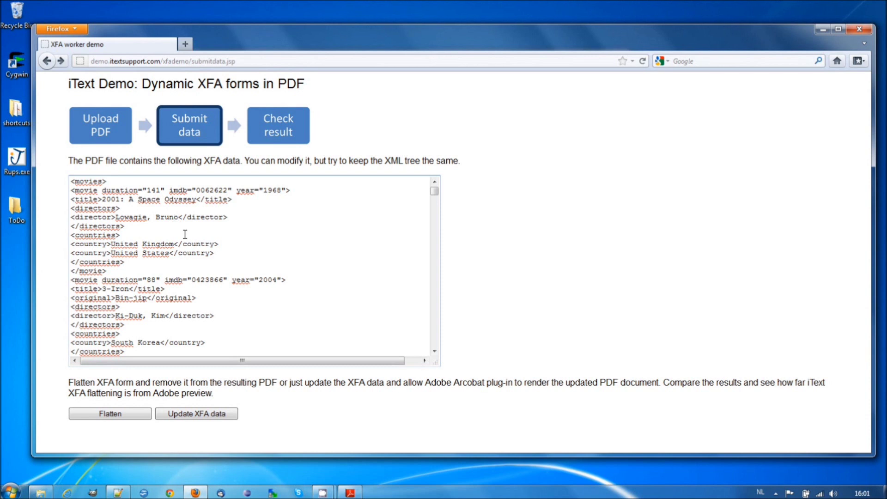
left_click(206, 415)
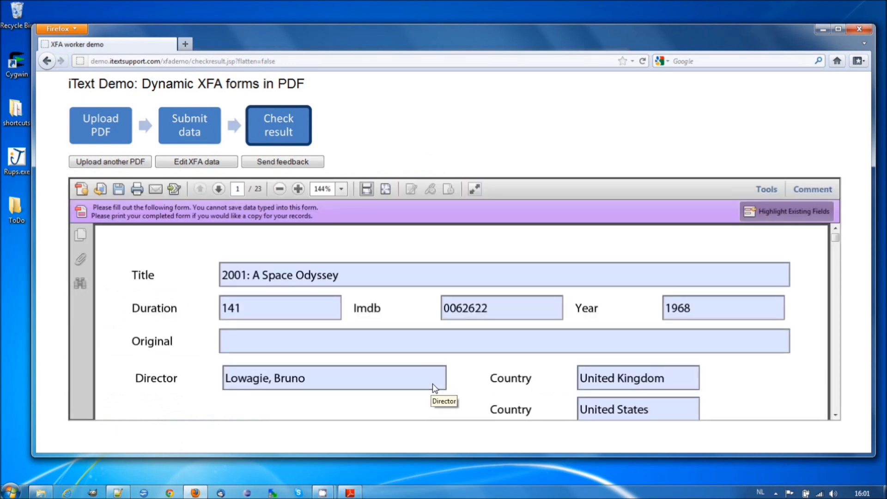
left_click(365, 376)
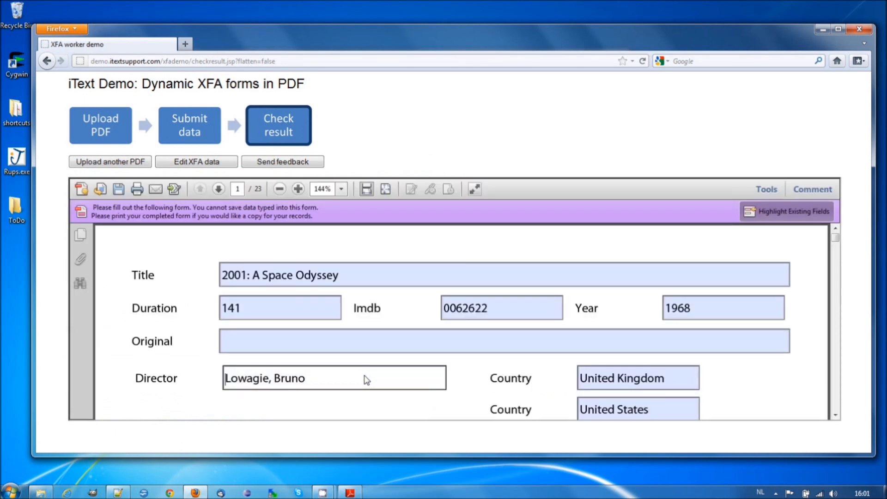
left_click(613, 292)
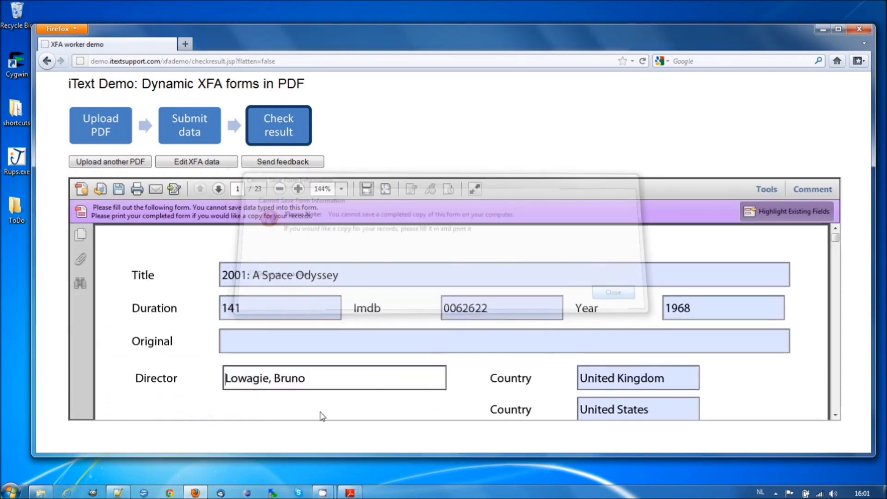
left_click(320, 388)
key("BackSpace")
key("BackSpace")
key("BackSpace")
key("BackSpace")
key("BackSpace")
key("BackSpace")
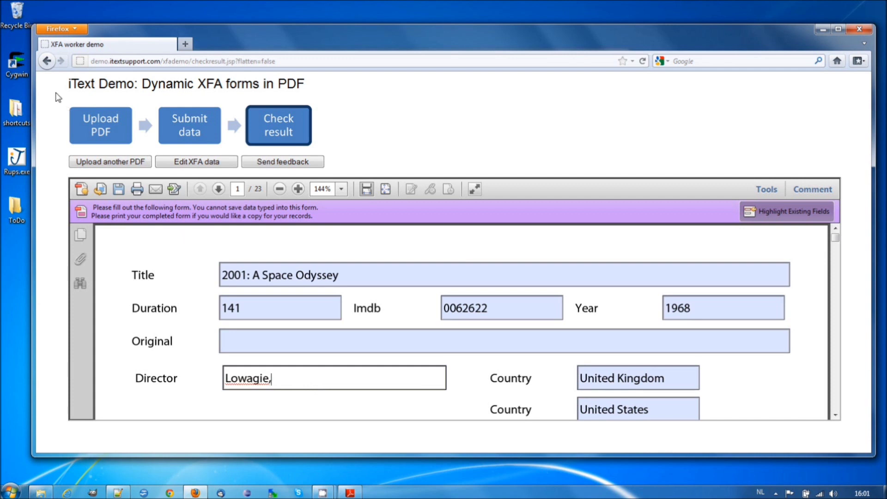
left_click(47, 62)
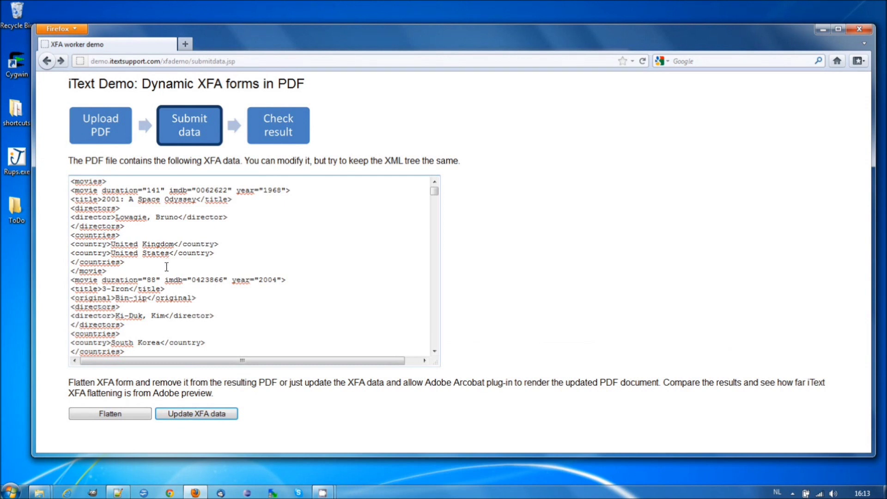
Step: Flatten the edited movies form and inspect the static PDF, starting with 2001: A Space Odyssey
left_click(125, 414)
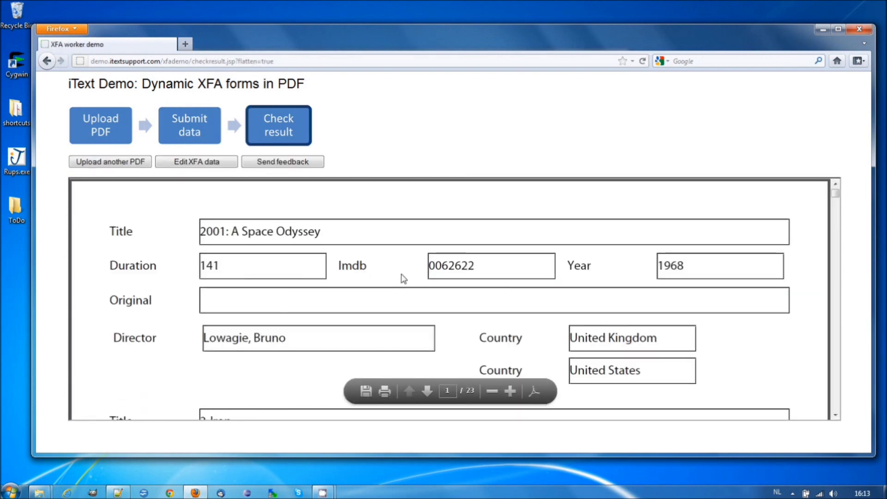
scroll(403, 278, "down", 10)
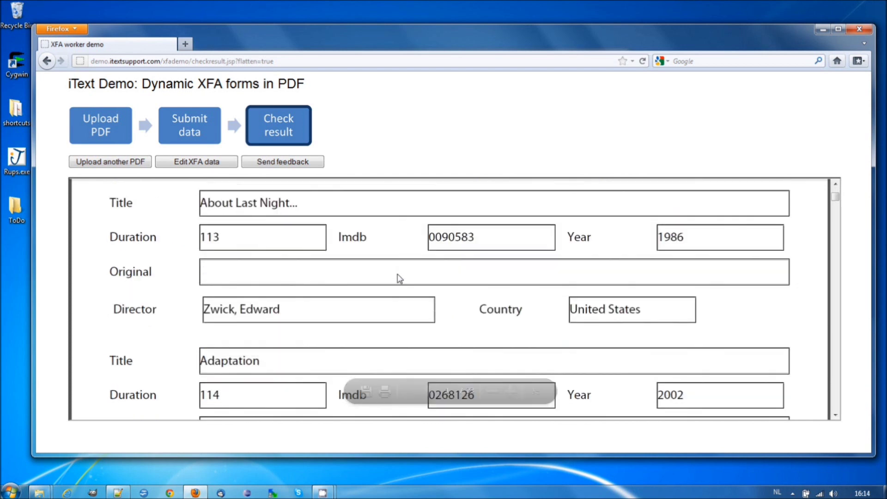
scroll(397, 279, "up", 10)
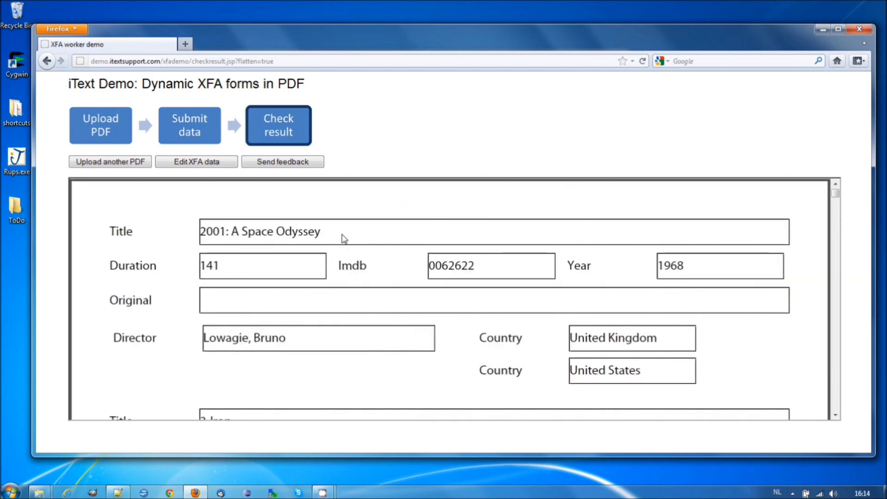
left_click_drag(323, 234, 267, 237)
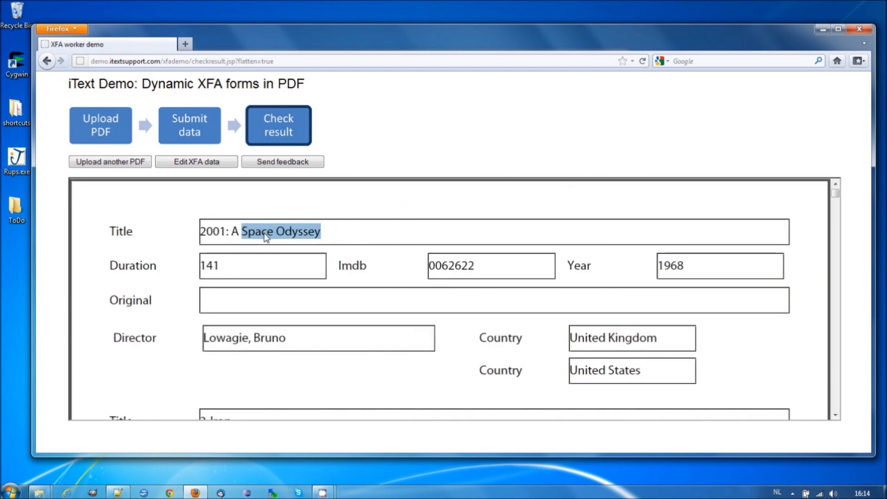
key("Right")
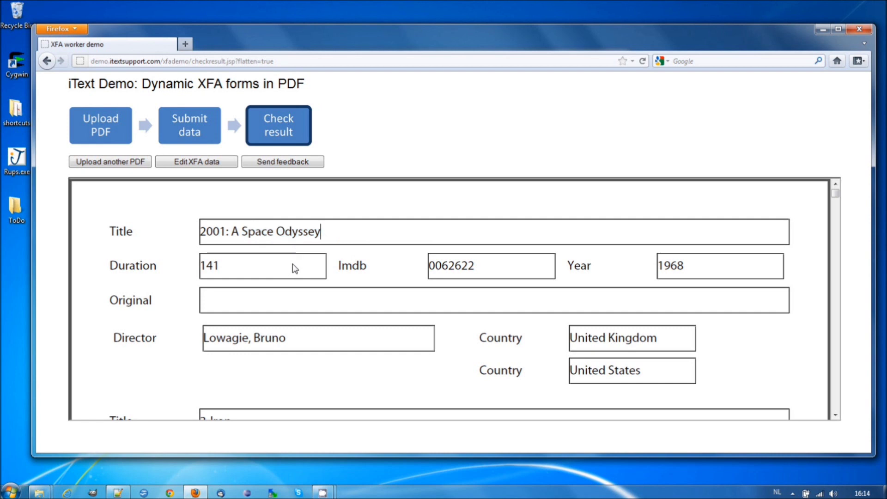
scroll(317, 250, "down", 5)
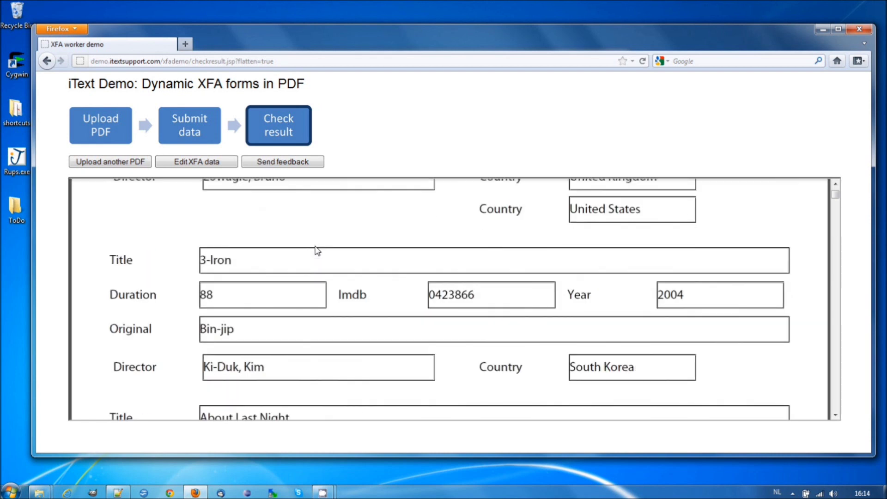
scroll(317, 250, "up", 5)
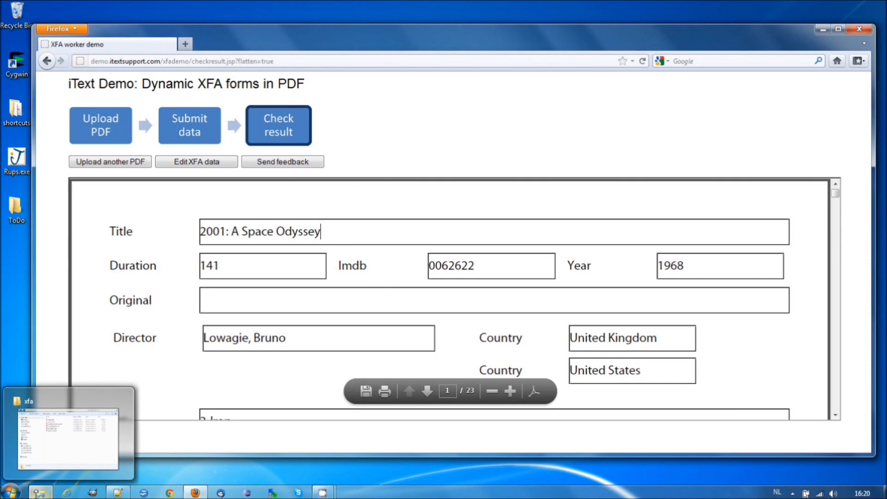
left_click(38, 493)
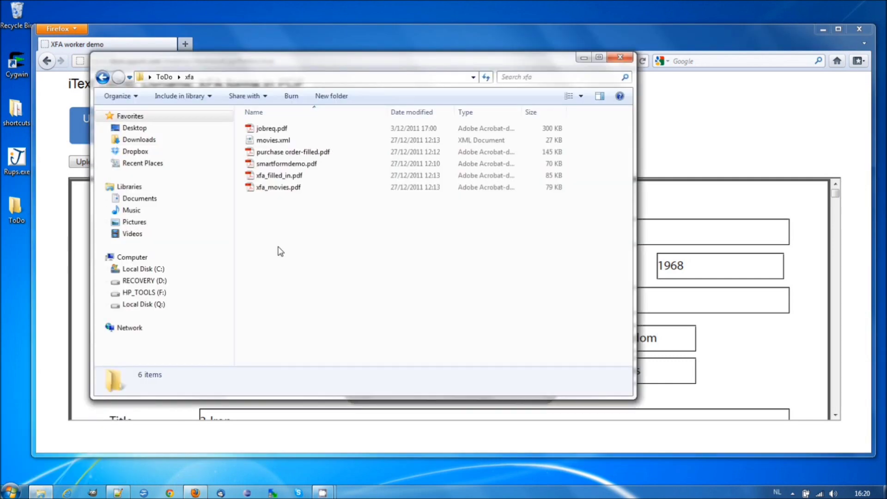
Step: Open the jobreq.pdf Job Requisition form in Adobe Reader and set Position Type to FS1
left_click(273, 129)
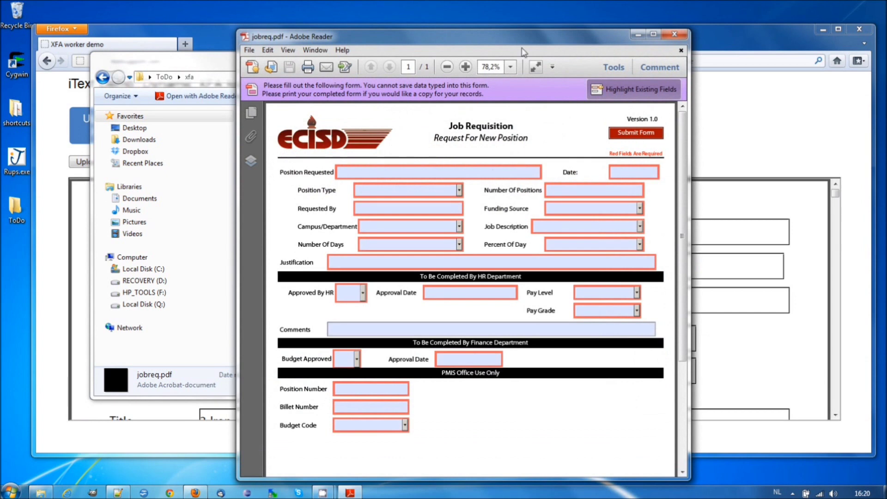
left_click_drag(525, 52, 706, 23)
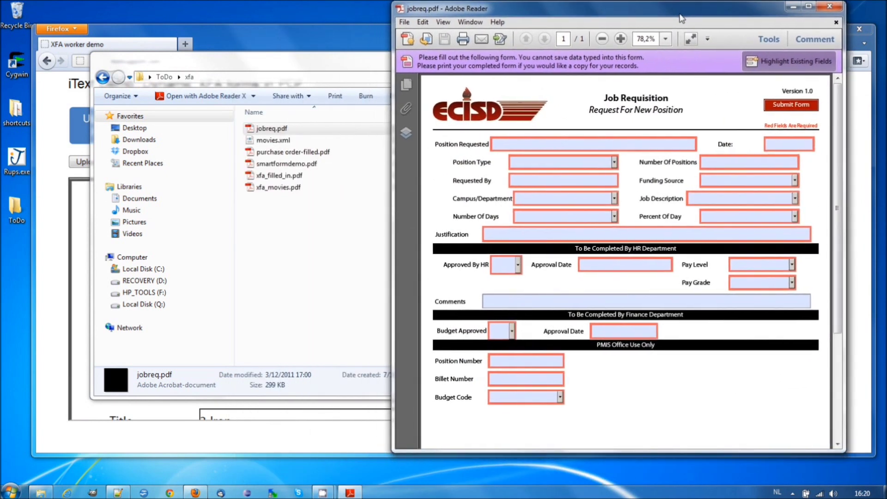
scroll(654, 194, "down", 5)
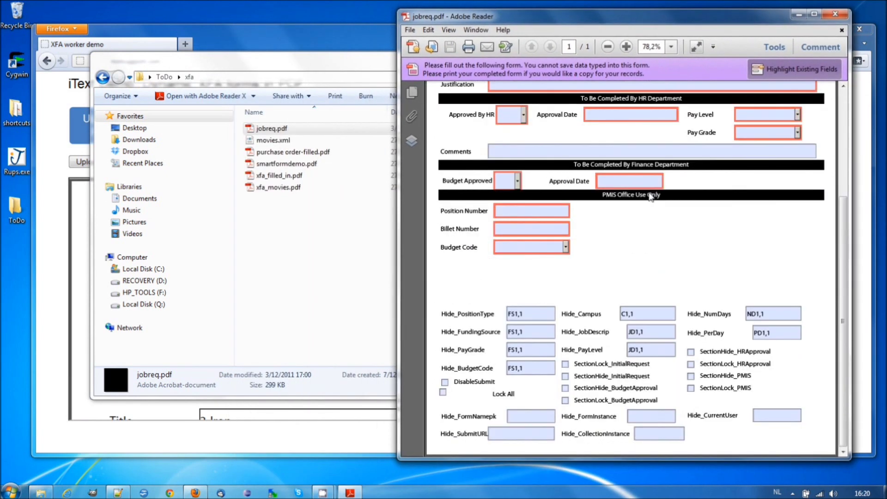
scroll(654, 195, "up", 4)
scroll(651, 193, "down", 2)
scroll(651, 191, "up", 2)
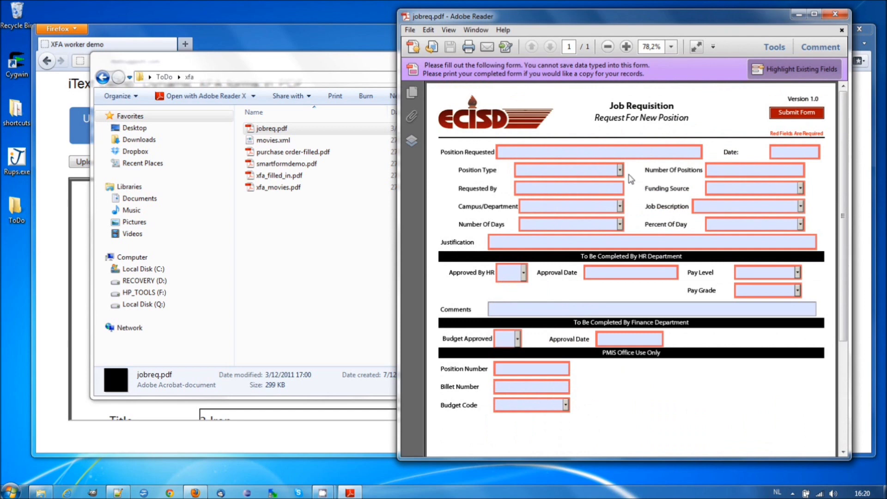
left_click(814, 292)
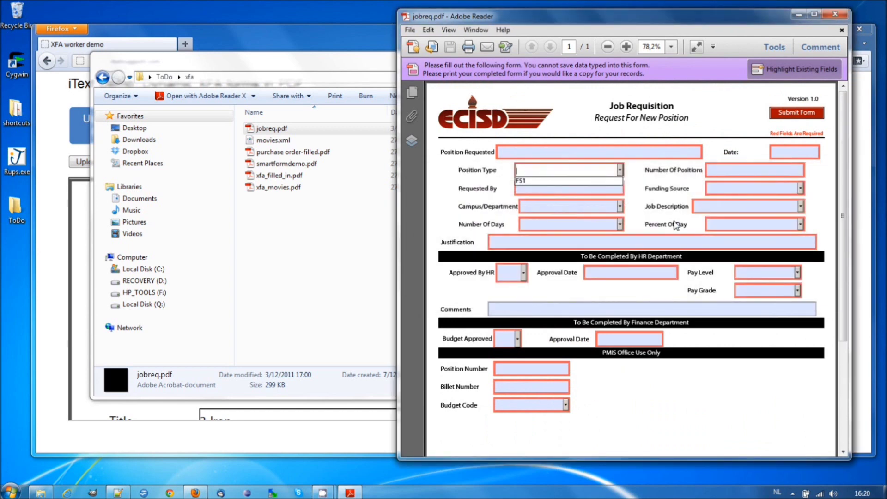
left_click(601, 170)
left_click(582, 182)
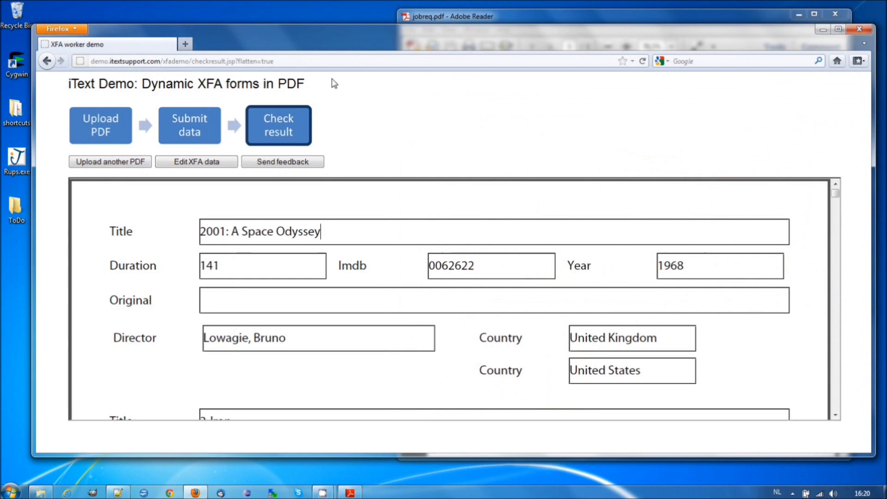
left_click(347, 46)
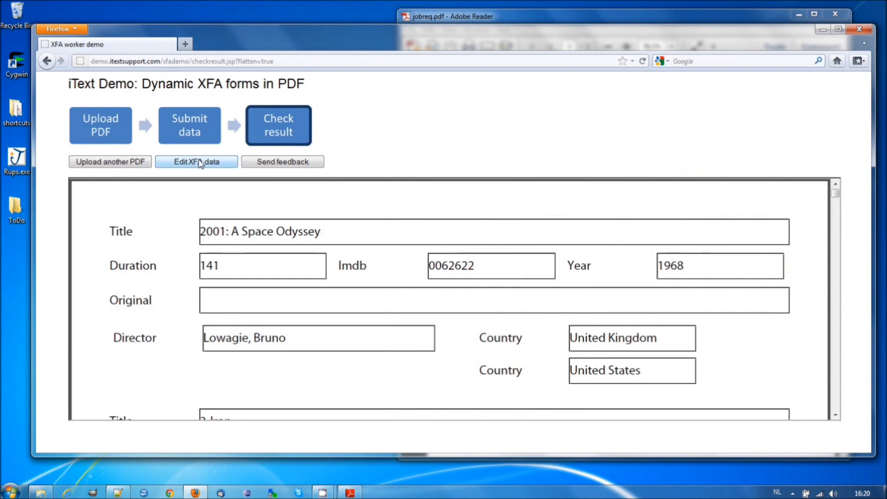
Step: Upload jobreq.pdf to the XFA demo and bring up its XFA data for editing
left_click(125, 162)
left_click(360, 183)
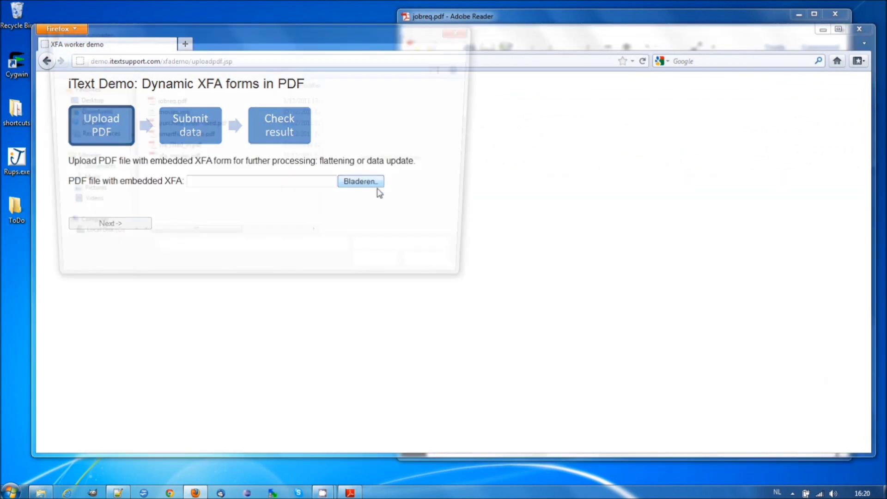
double_click(170, 102)
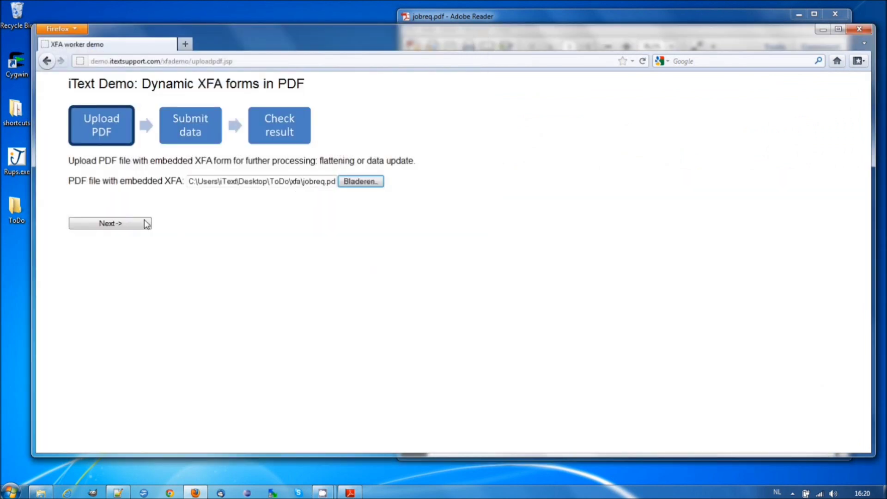
left_click(119, 225)
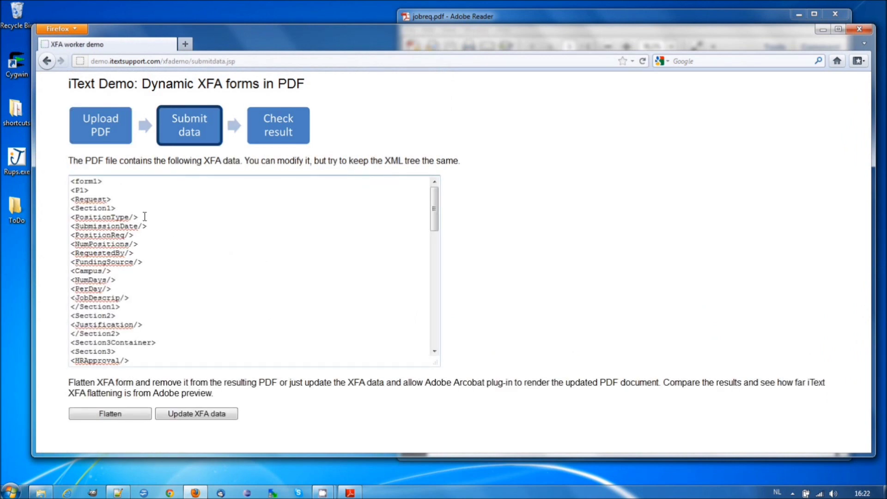
Step: Expand the empty PositionType element into opening and closing tags containing F51
left_click_drag(145, 217, 70, 216)
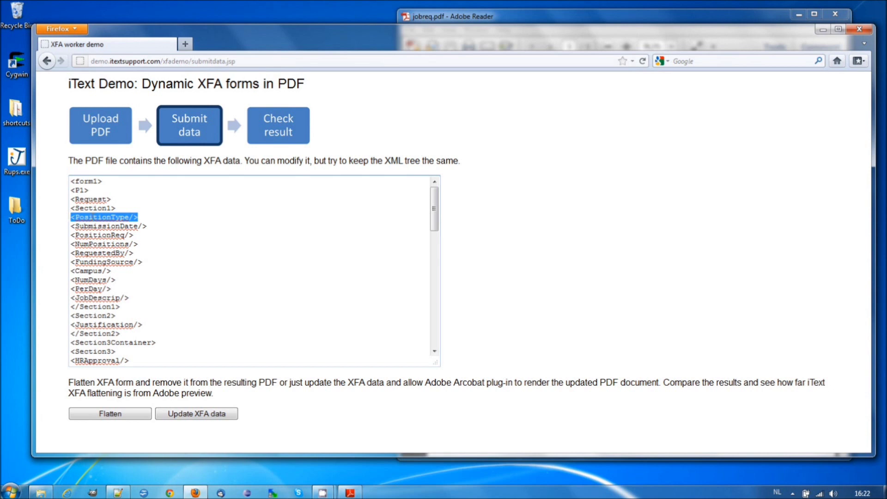
key("ctrl+c")
left_click(150, 218)
key("ctrl+v")
key("Left")
key("Left")
key("Left")
key("Left")
key("Left")
key("Left")
key("Left")
key("Left")
key("Left")
key("Left")
key("Left")
key("Left")
key("Left")
key("Left")
key("Left")
key("Left")
key("Left")
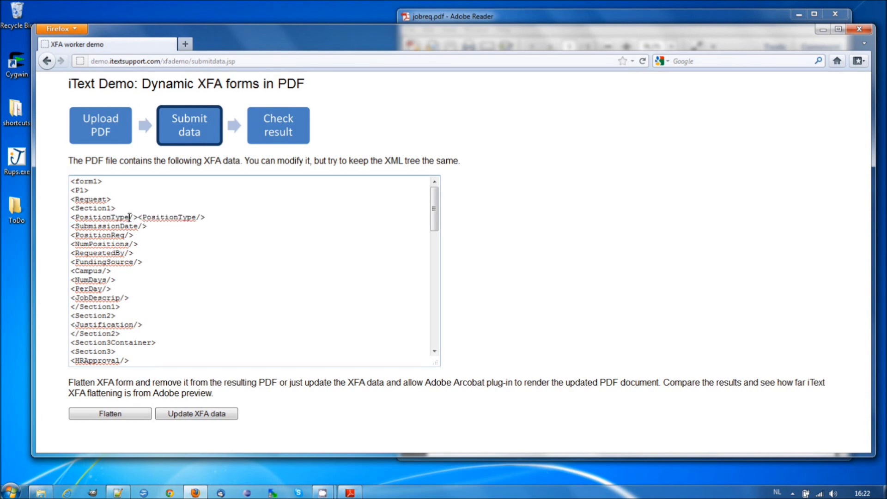
key("shift+Right")
key("Delete")
left_click(139, 216)
type("/")
left_click(197, 217)
key("Delete")
left_click(134, 217)
type("F51")
Step: Fill the JobDescrip element with 'The job of your life' and flatten the form
left_click_drag(137, 298, 11, 296)
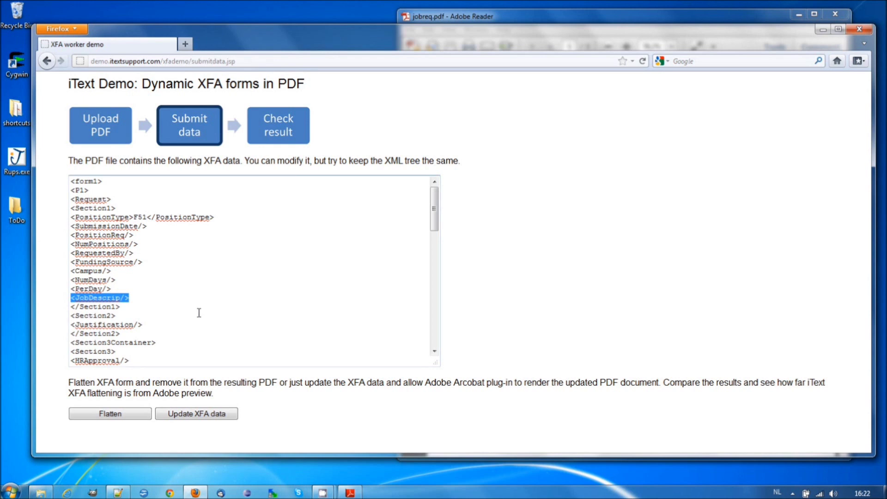
left_click(162, 298)
key("ctrl+v")
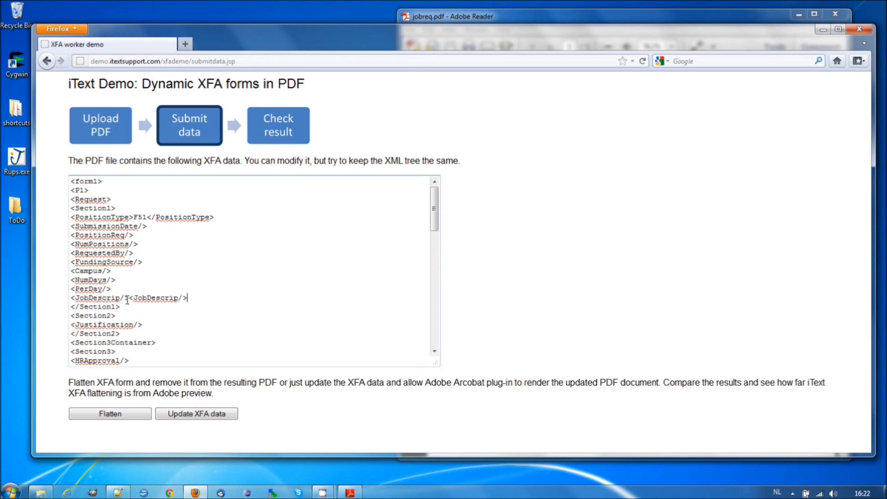
left_click_drag(124, 298, 121, 298)
key("Delete")
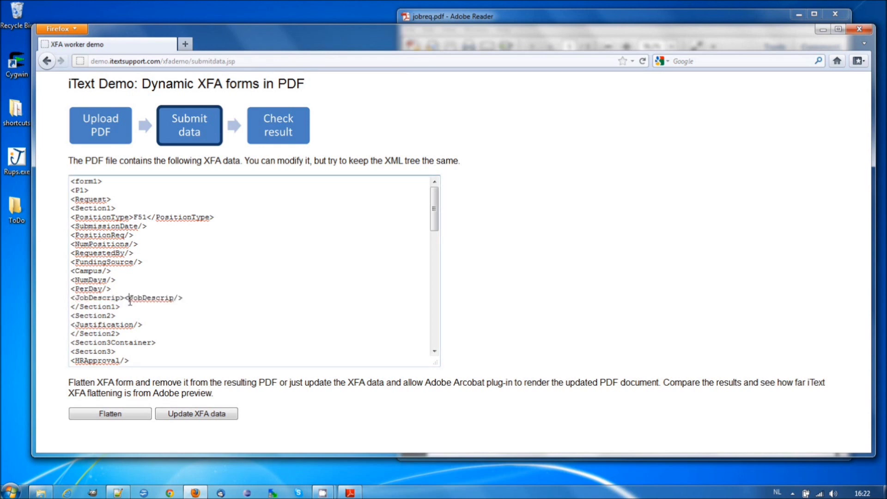
left_click(130, 298)
type("/")
key("End")
key("Left")
key("Left")
key("Delete")
left_click(124, 298)
type("The job of ")
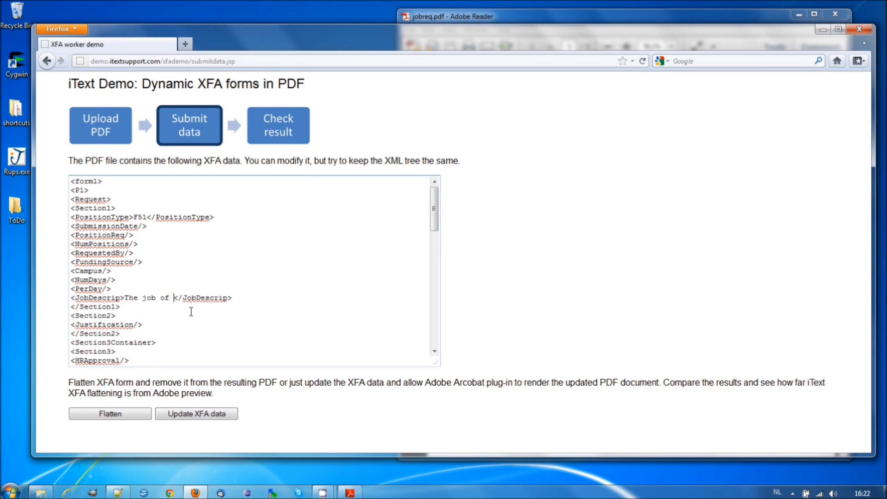
type("your life")
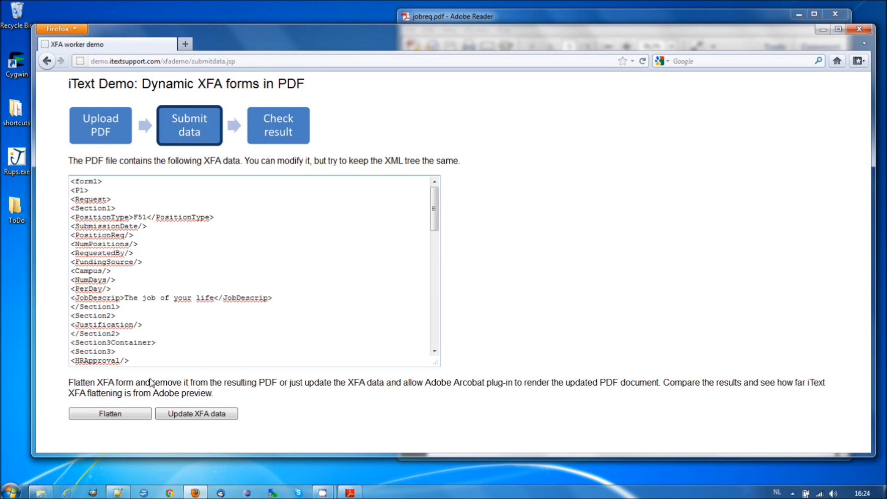
left_click(119, 415)
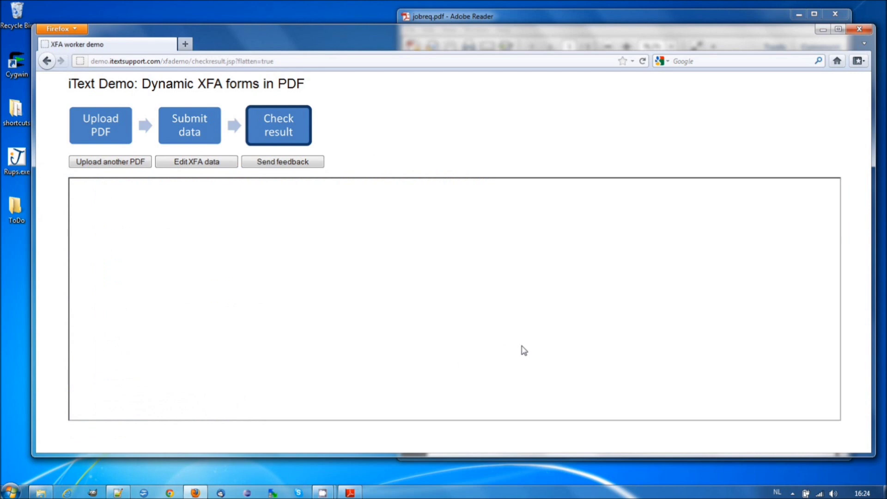
Step: Compare the flattened job requisition (F51, 'The job of your life') with the original jobreq.pdf in Reader
scroll(559, 292, "down", 2)
scroll(560, 292, "down", 2)
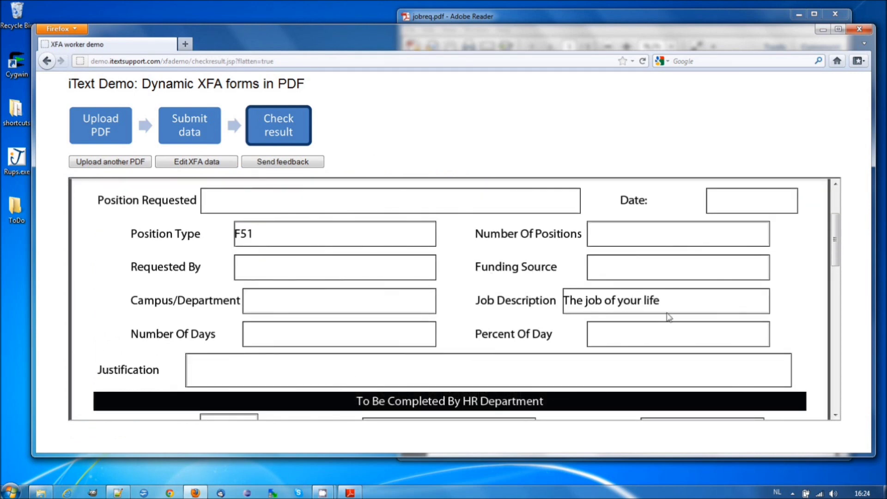
scroll(662, 317, "down", 9)
scroll(657, 319, "up", 12)
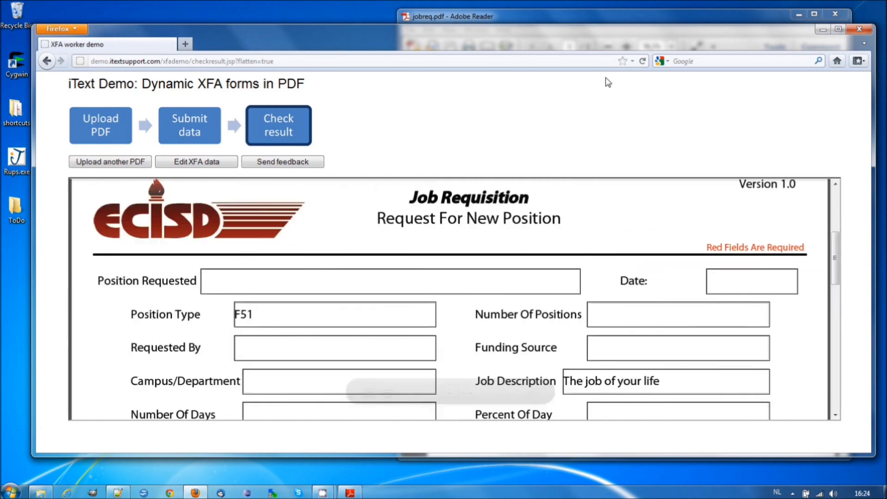
left_click(599, 16)
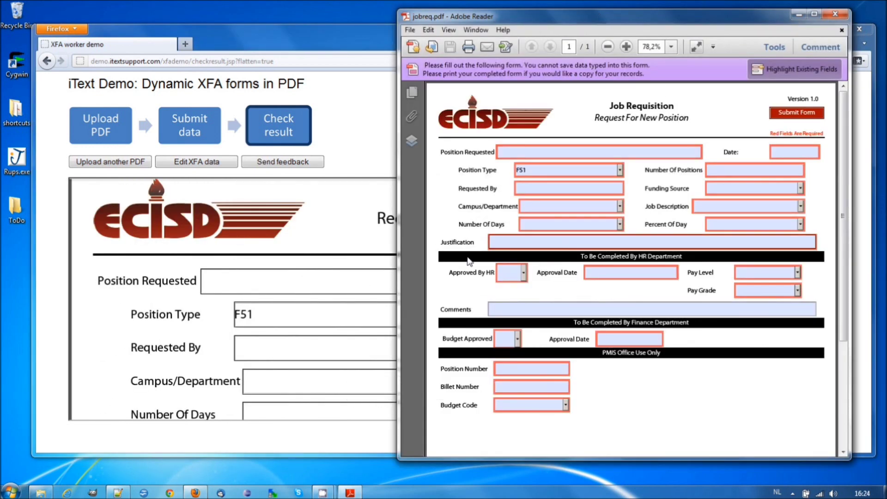
left_click(341, 283)
scroll(343, 282, "down", 10)
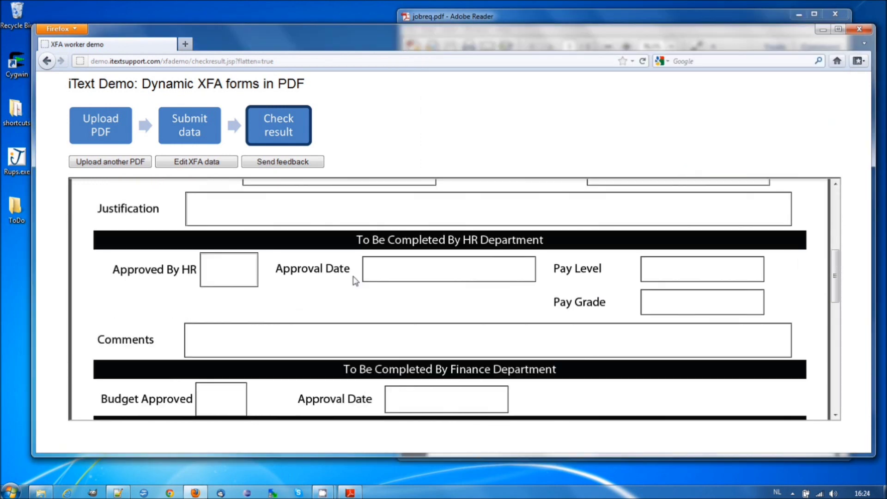
scroll(354, 280, "down", 5)
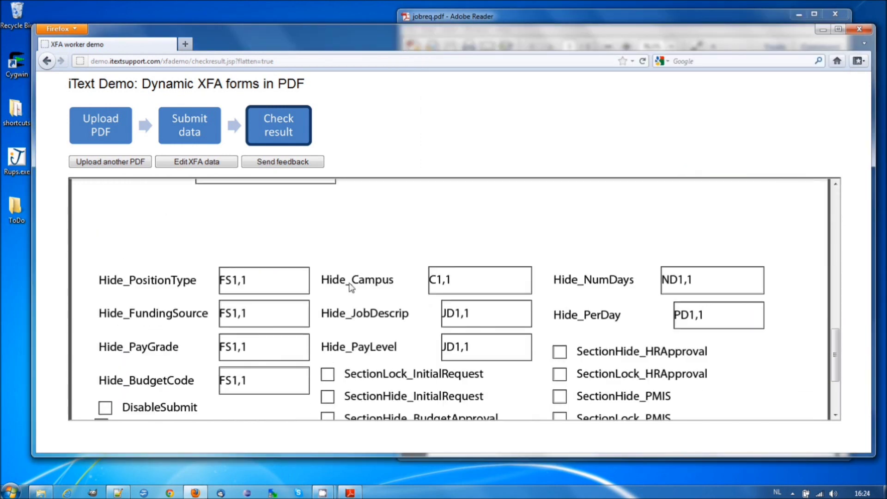
scroll(354, 282, "up", 8)
scroll(355, 283, "up", 5)
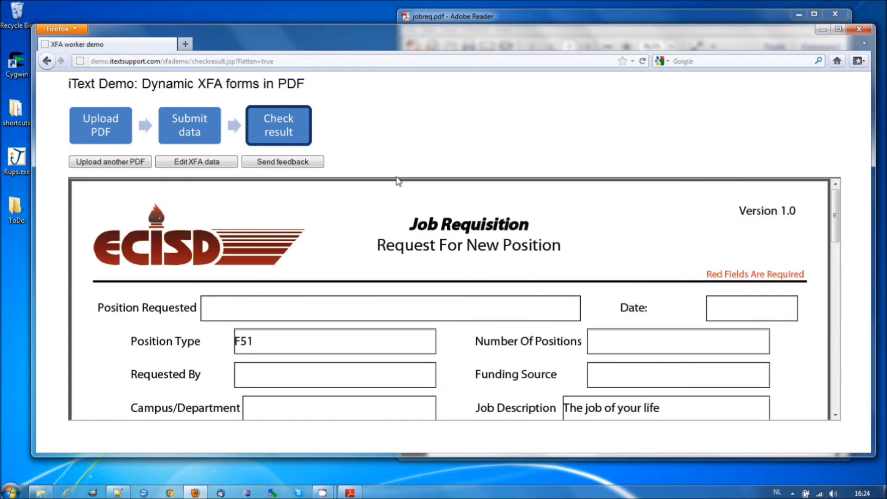
Step: Toggle Highlight Existing Fields off and on in jobreq.pdf, close Reader, and bring up the xfa folder
left_click(457, 18)
left_click(574, 155)
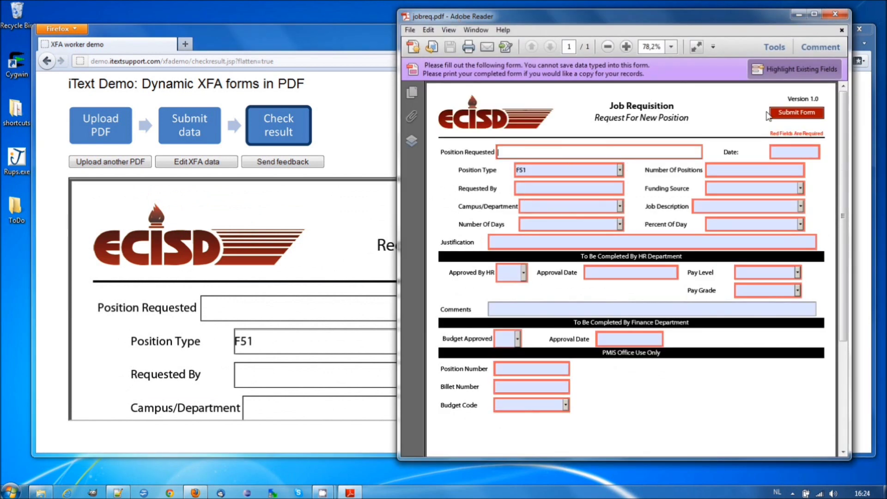
left_click(798, 69)
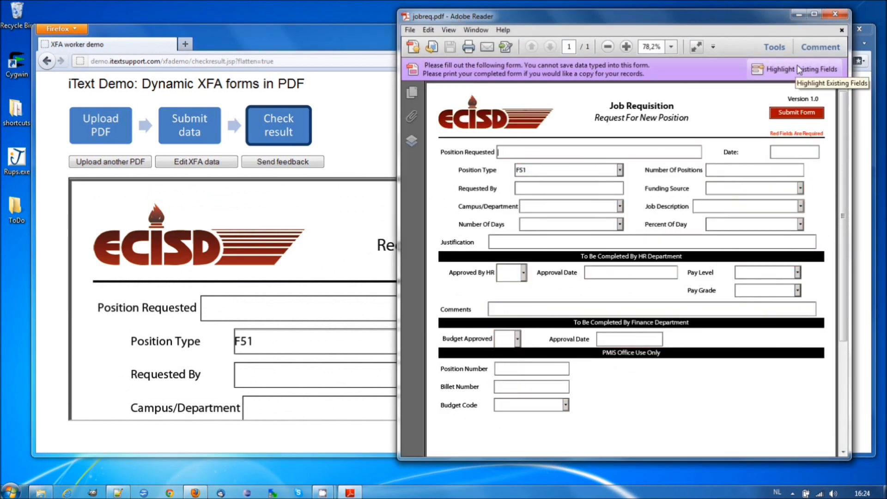
left_click(799, 70)
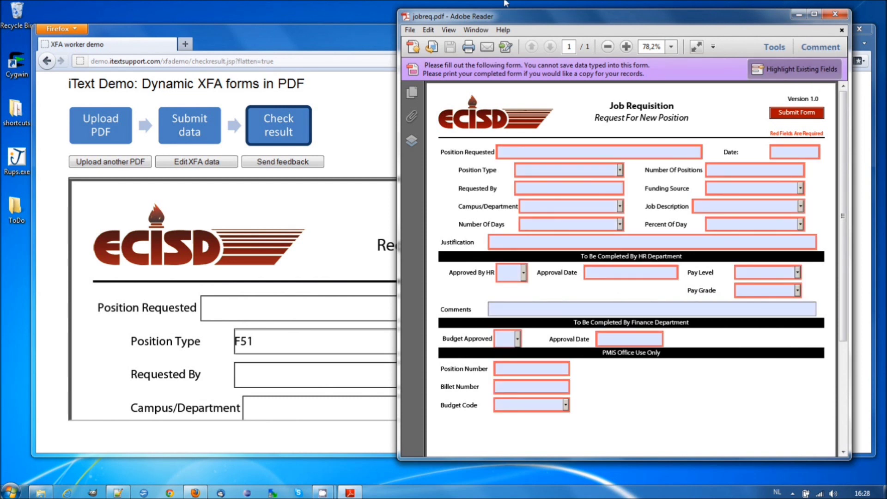
left_click(836, 13)
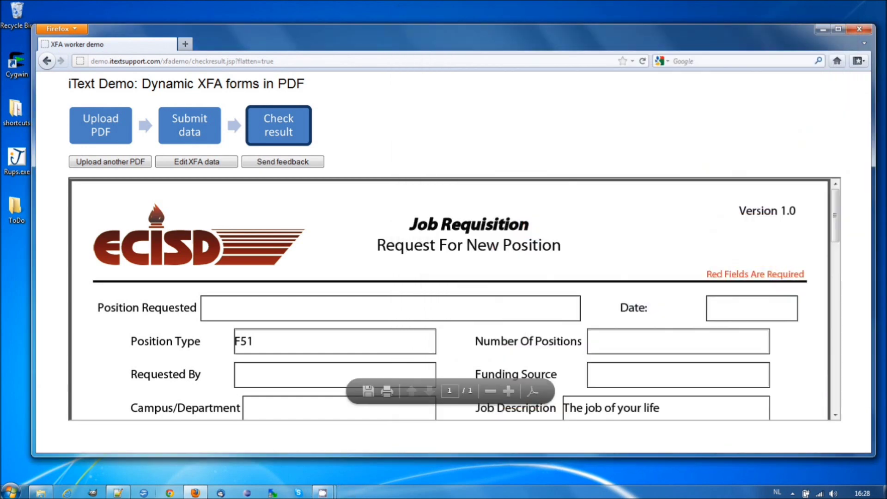
left_click(40, 493)
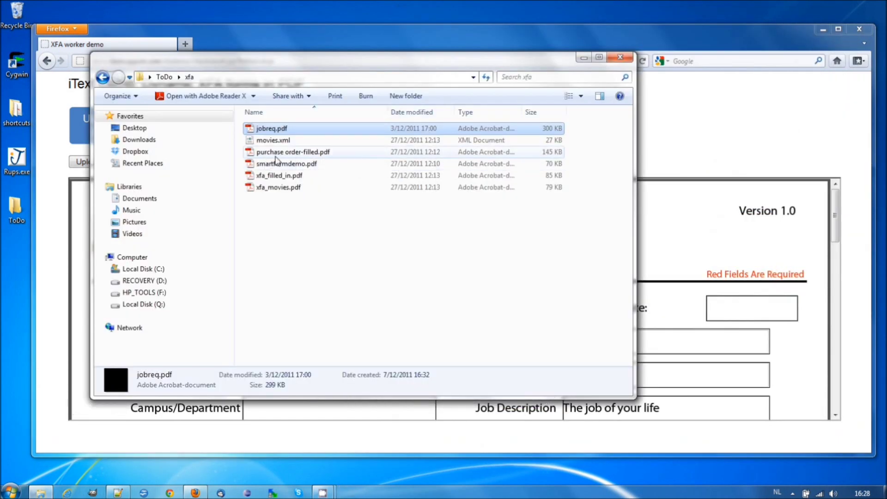
Step: Open purchase order-filled.pdf with Acrobat 9 from its context menu
right_click(277, 154)
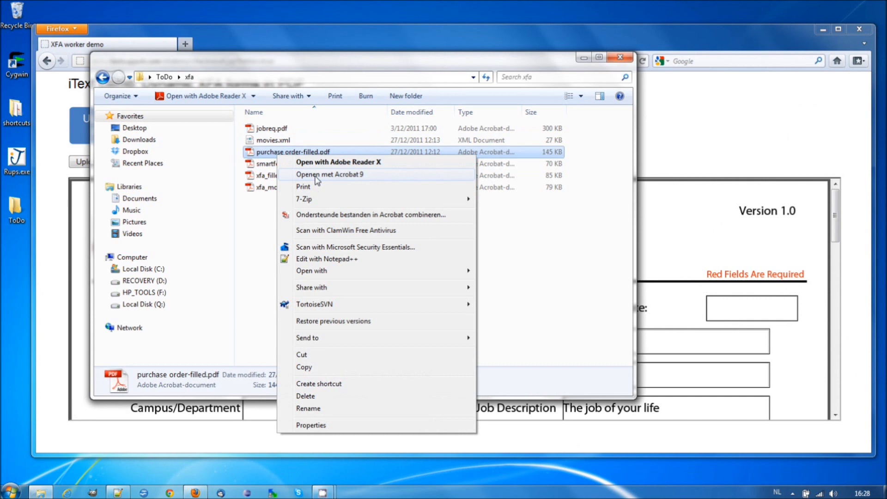
left_click(317, 179)
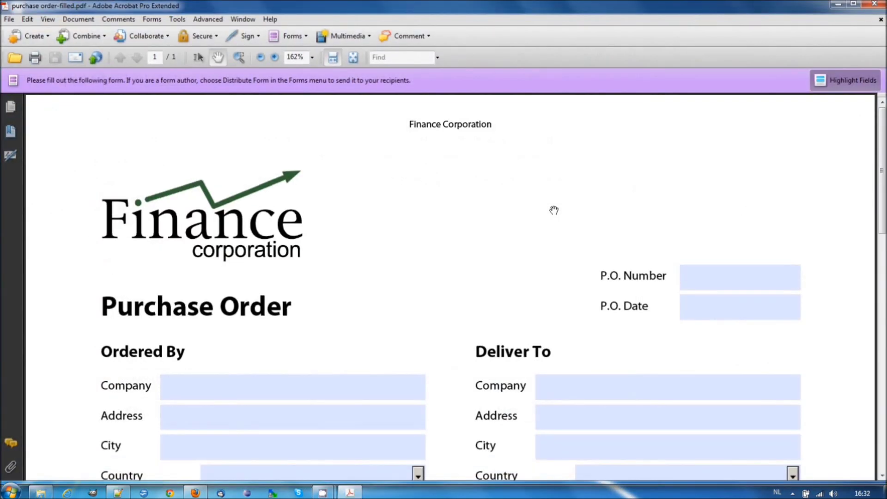
Step: Add four new rows to the purchase order's parts table
scroll(555, 210, "down", 15)
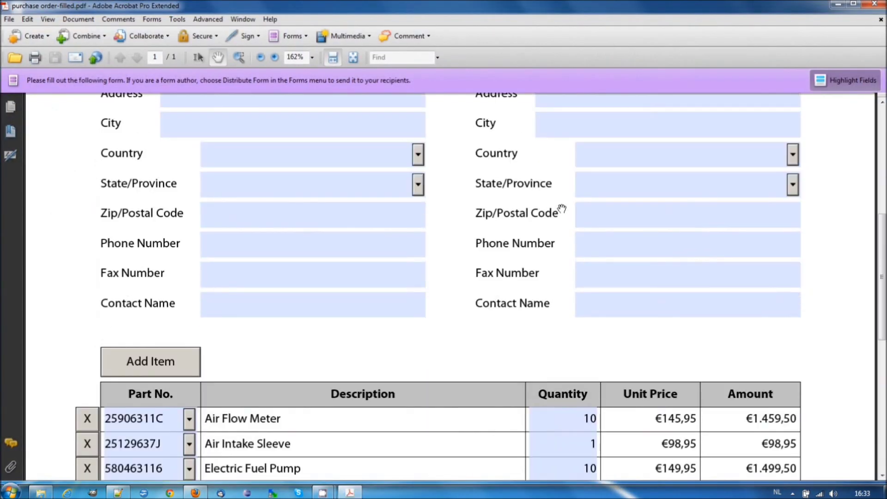
scroll(556, 206, "down", 2)
scroll(557, 206, "up", 10)
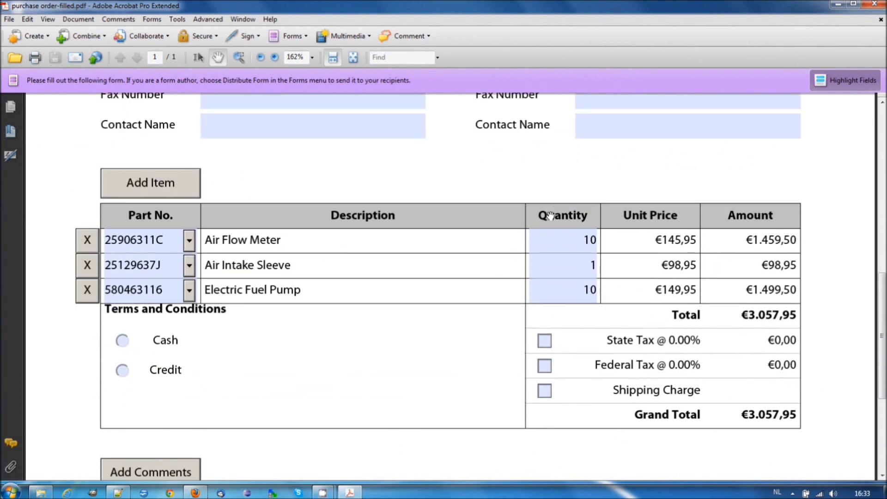
left_click(196, 219)
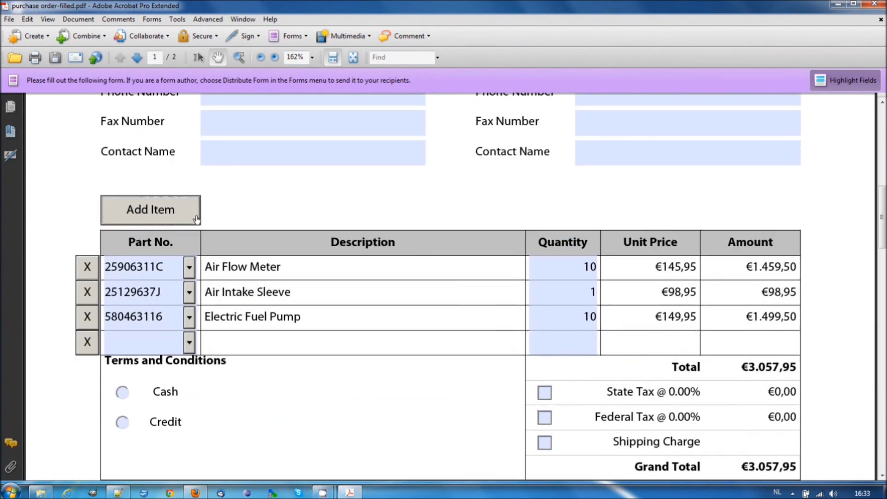
left_click(196, 219)
left_click(196, 218)
left_click(197, 219)
left_click(196, 219)
left_click(197, 218)
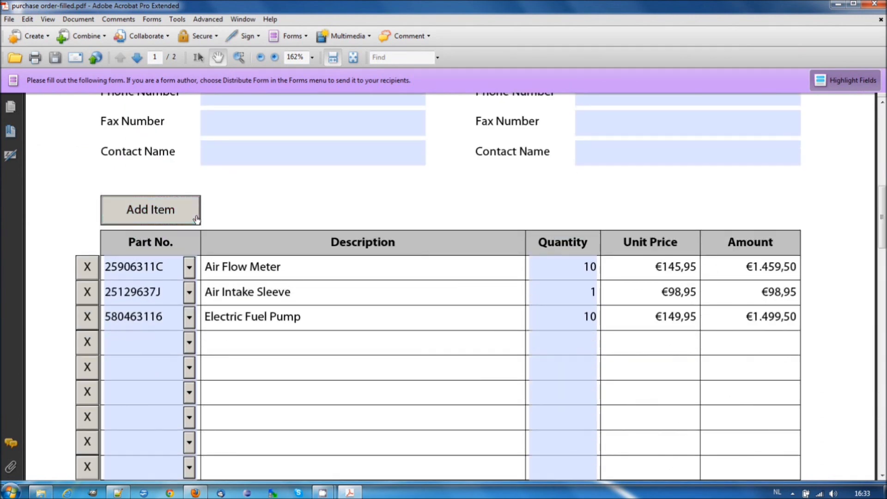
scroll(561, 216, "down", 5)
scroll(555, 214, "up", 4)
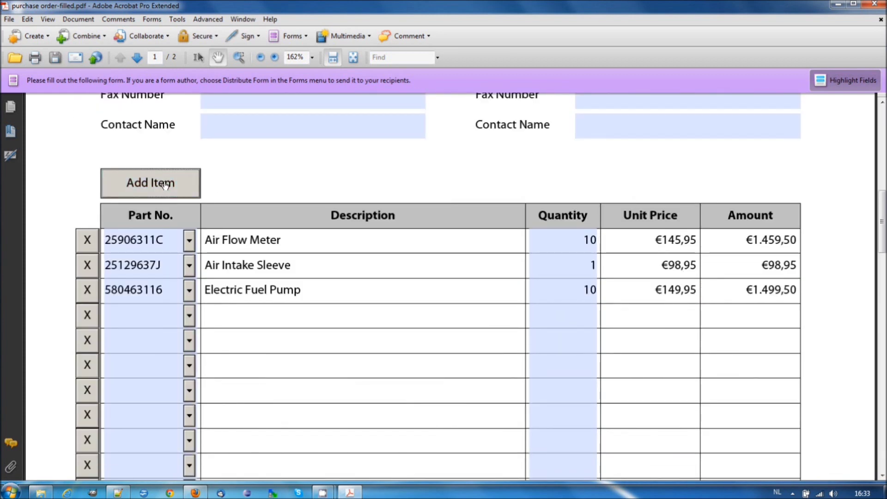
scroll(267, 182, "down", 10)
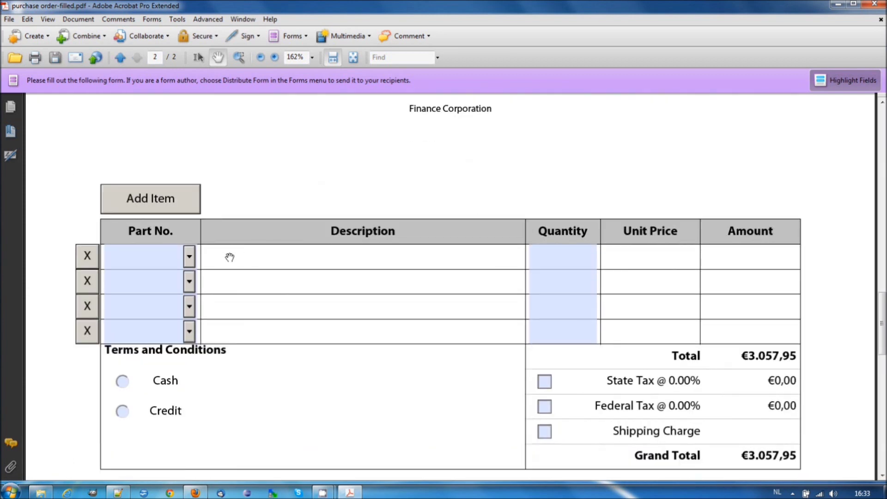
scroll(230, 257, "up", 10)
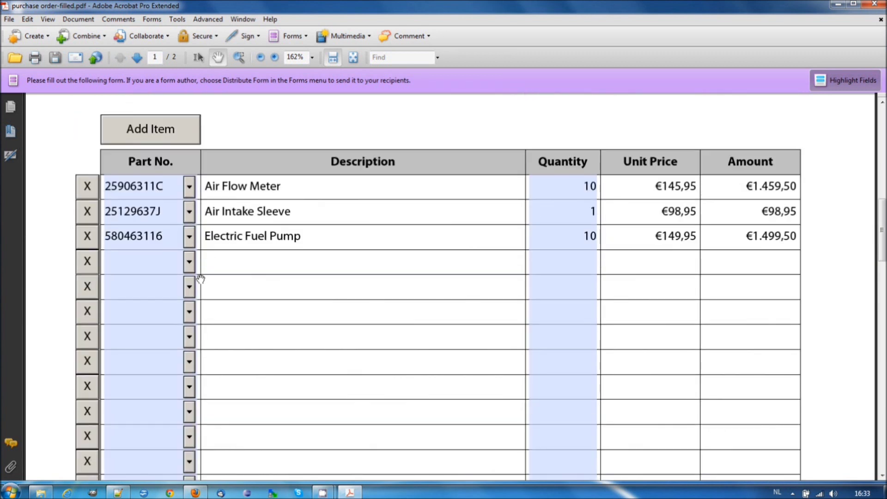
Step: Set row four to part 57251 and row five to part 25906312A, each with quantity 1
left_click(189, 261)
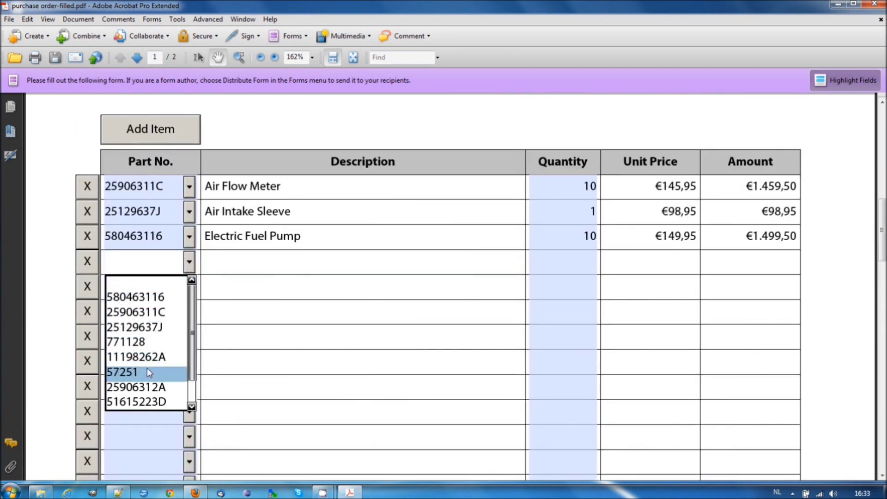
left_click(147, 372)
left_click(592, 262)
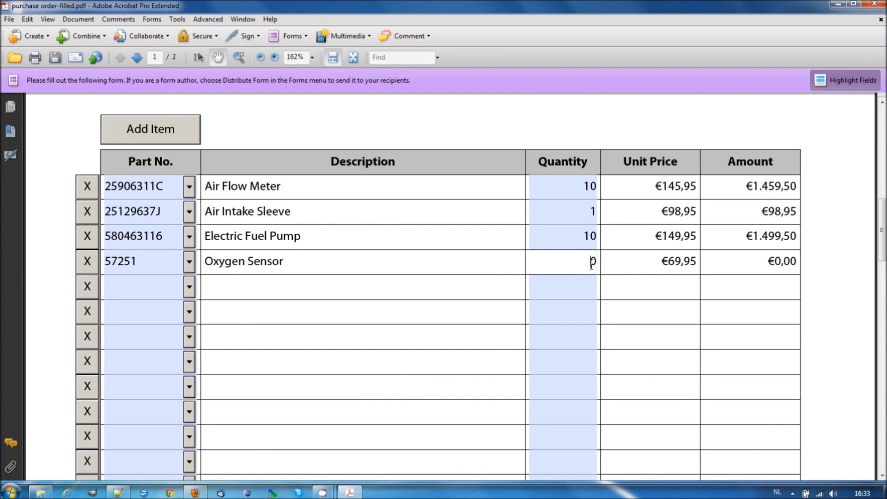
double_click(592, 263)
type("1")
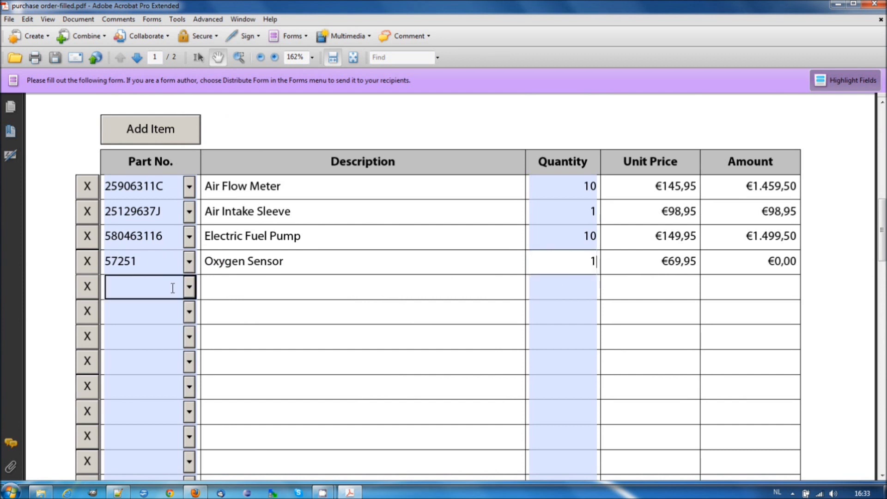
left_click(189, 287)
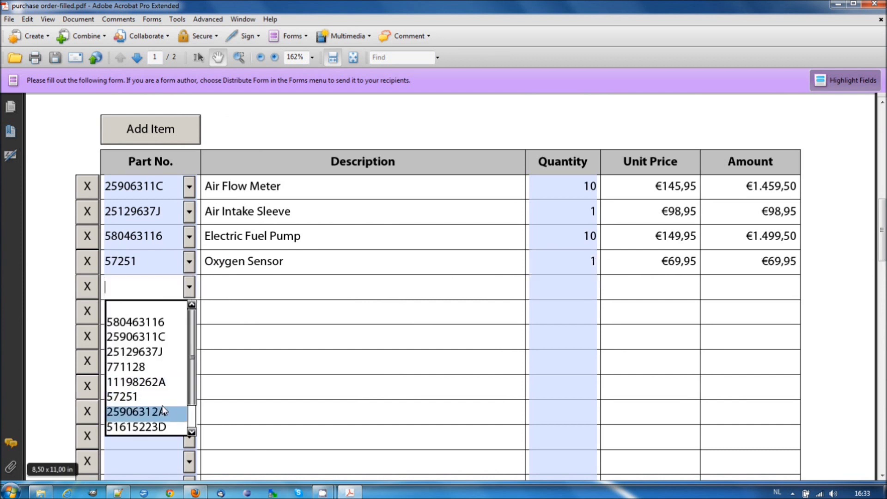
left_click(163, 410)
left_click(592, 288)
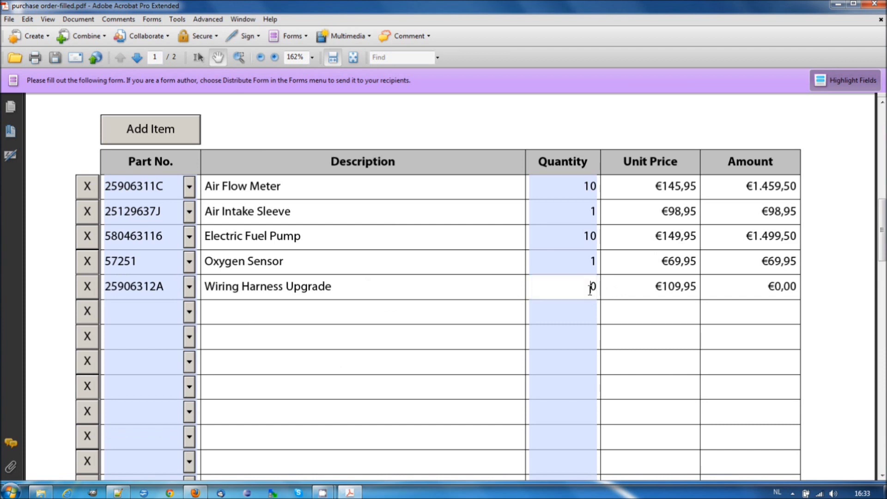
double_click(592, 287)
type("1")
Step: Save the purchase order totalling €3.237,85 and close Acrobat
scroll(616, 290, "down", 3)
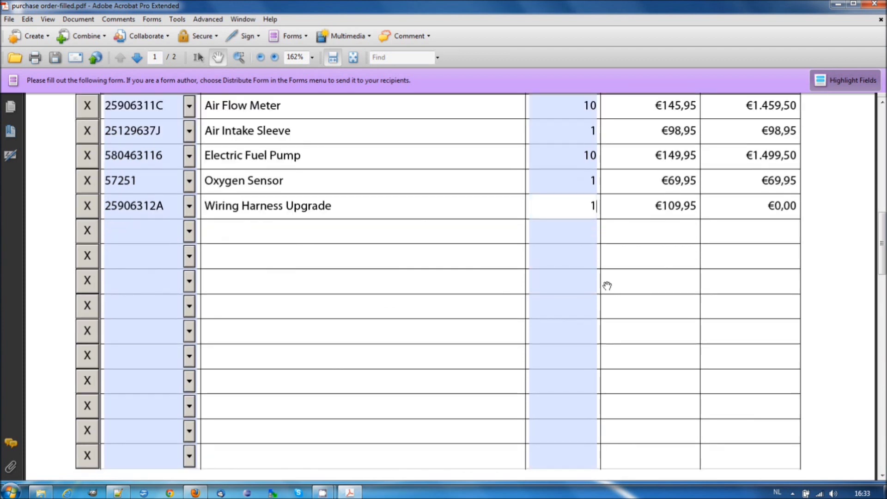
scroll(608, 286, "down", 15)
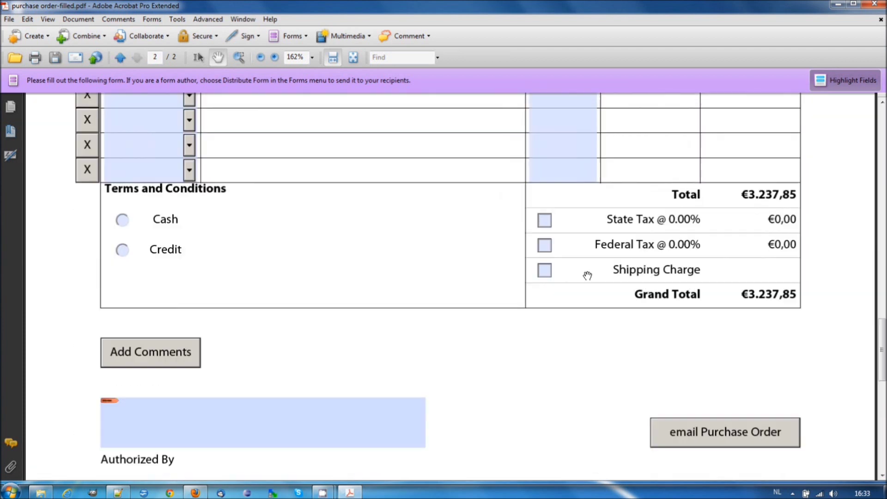
scroll(587, 276, "up", 20)
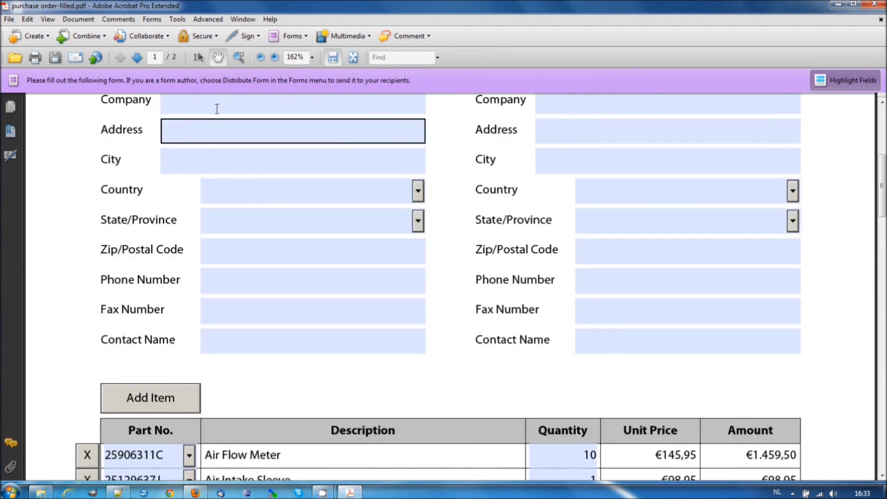
left_click(55, 57)
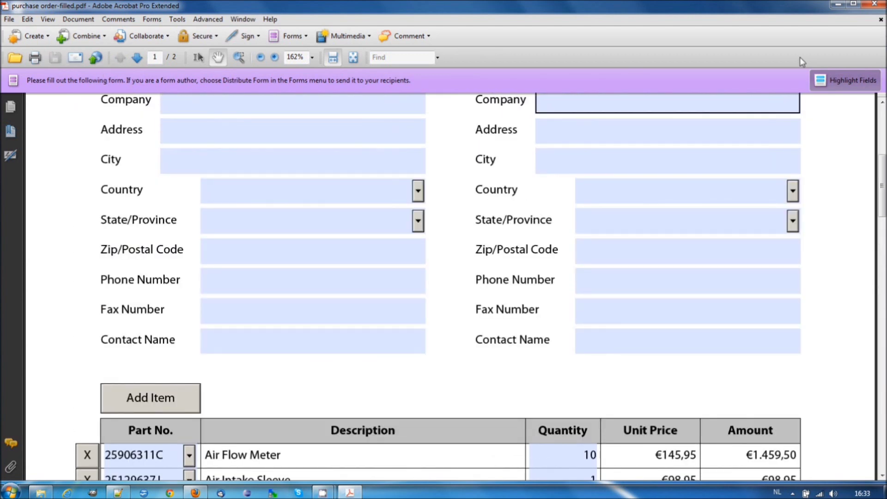
left_click(883, 5)
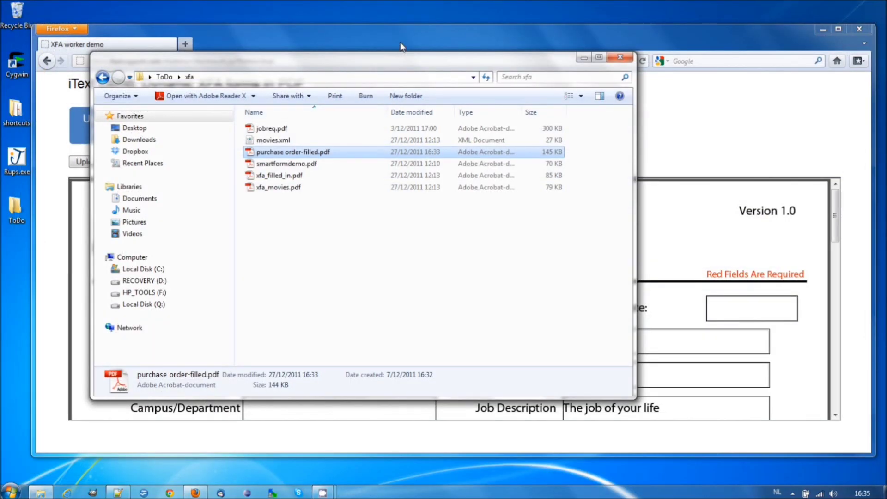
Step: Upload purchase order-filled.pdf to the demo and display its editable XFA XML
left_click(400, 42)
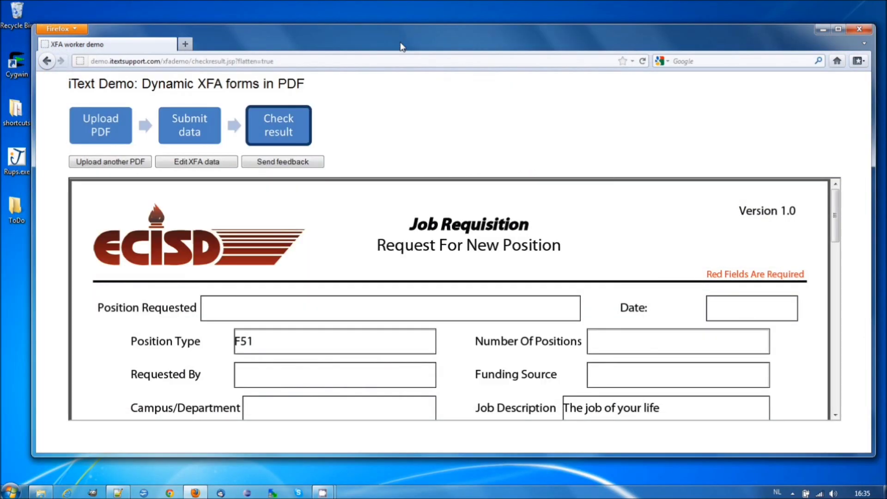
left_click(124, 163)
left_click(342, 183)
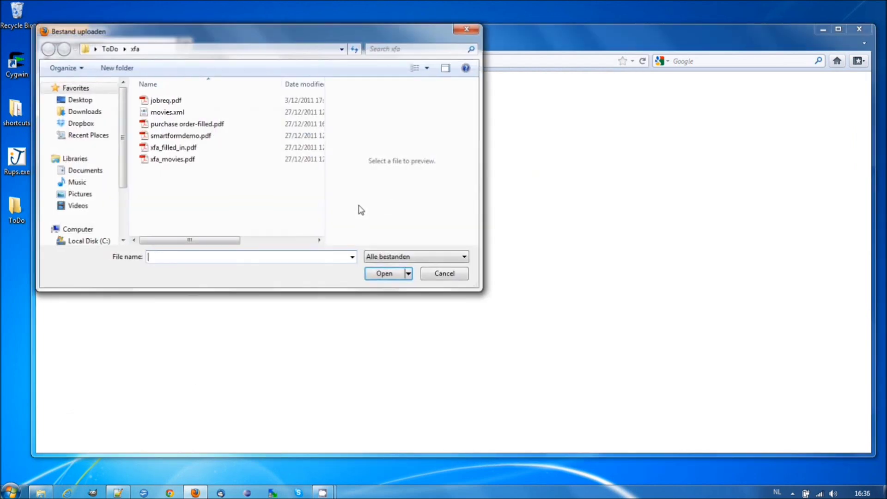
double_click(199, 125)
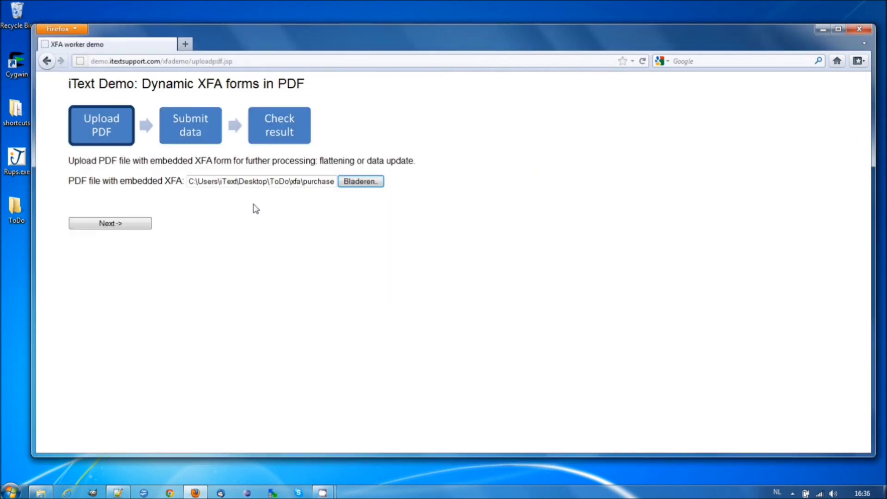
left_click(127, 223)
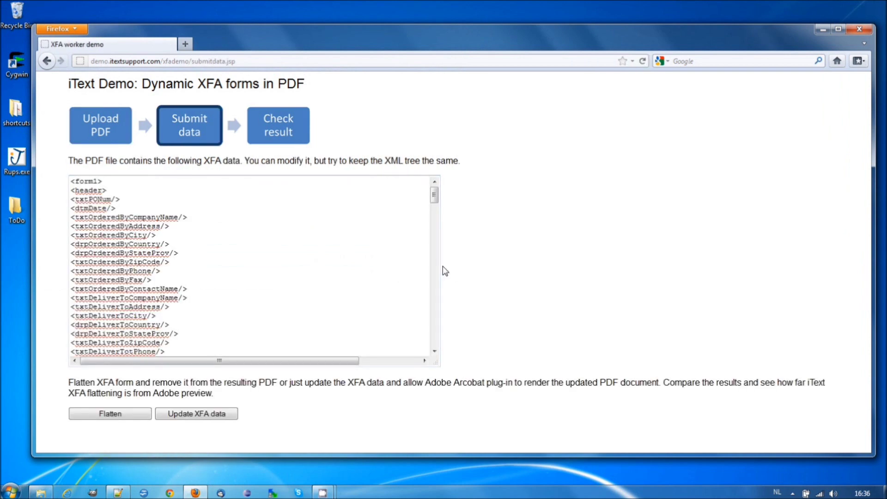
scroll(381, 254, "down", 15)
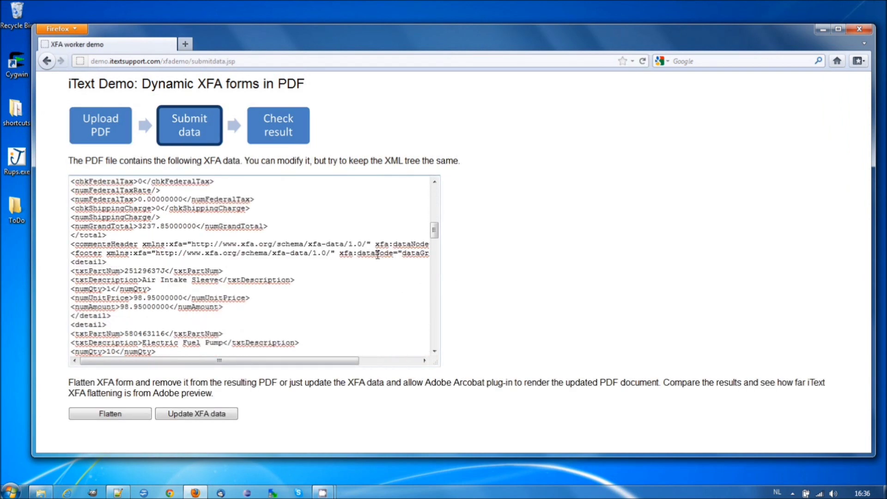
scroll(378, 254, "down", 9)
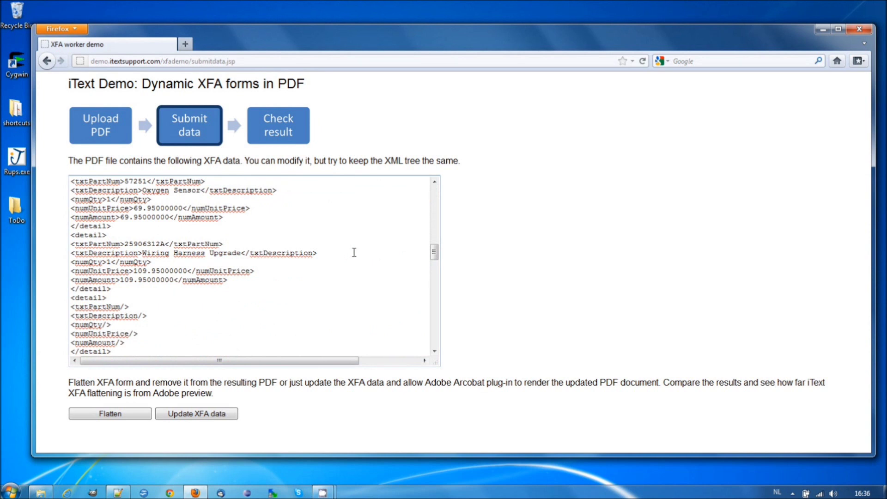
scroll(354, 252, "down", 1)
scroll(295, 250, "down", 8)
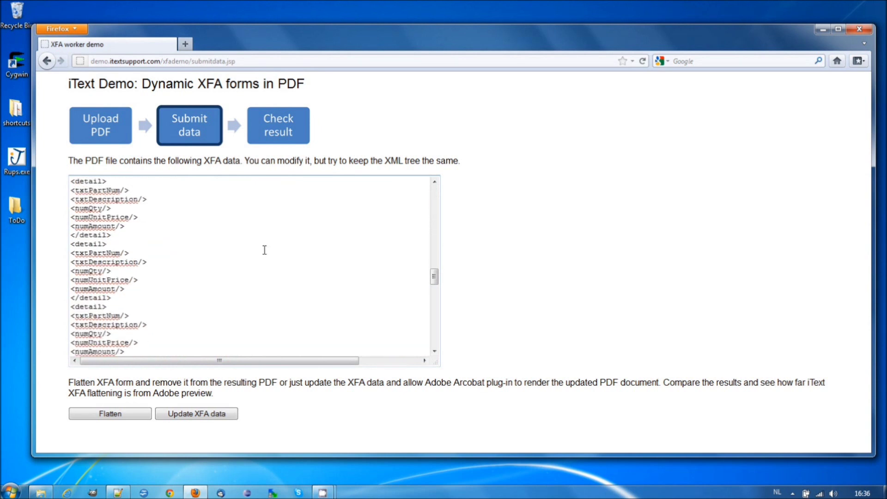
scroll(262, 253, "up", 6)
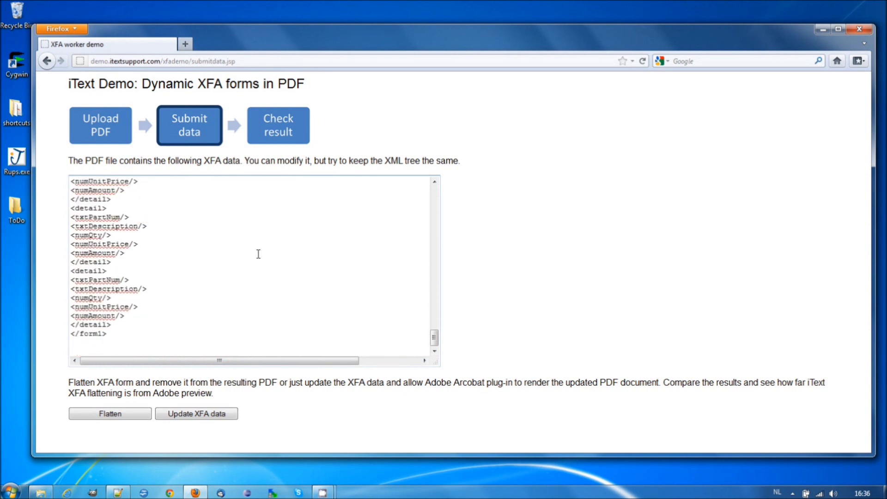
scroll(256, 250, "up", 6)
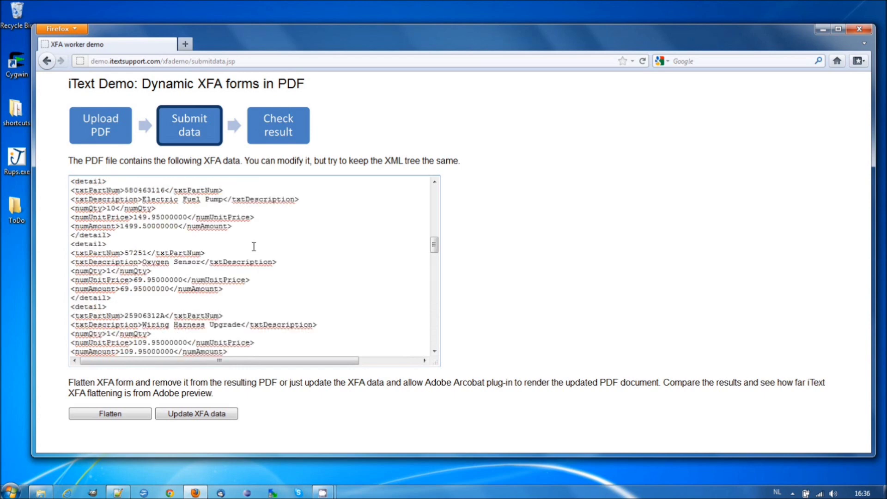
scroll(254, 247, "down", 6)
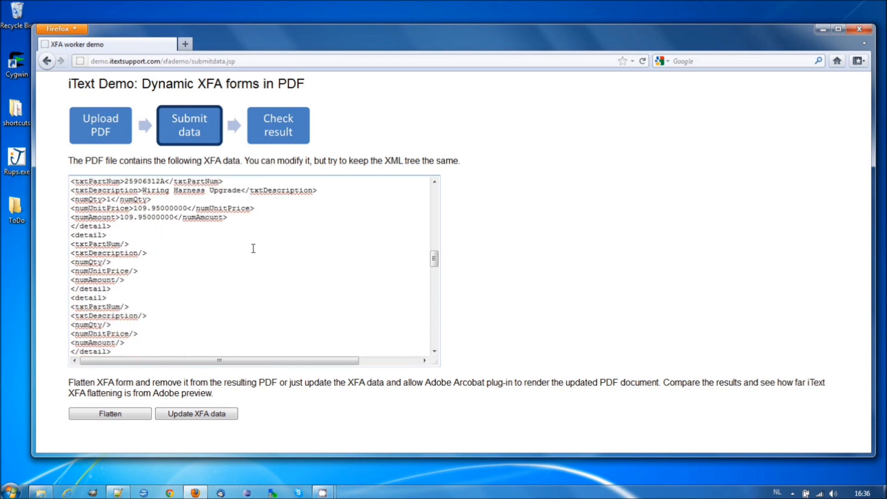
scroll(194, 324, "up", 12)
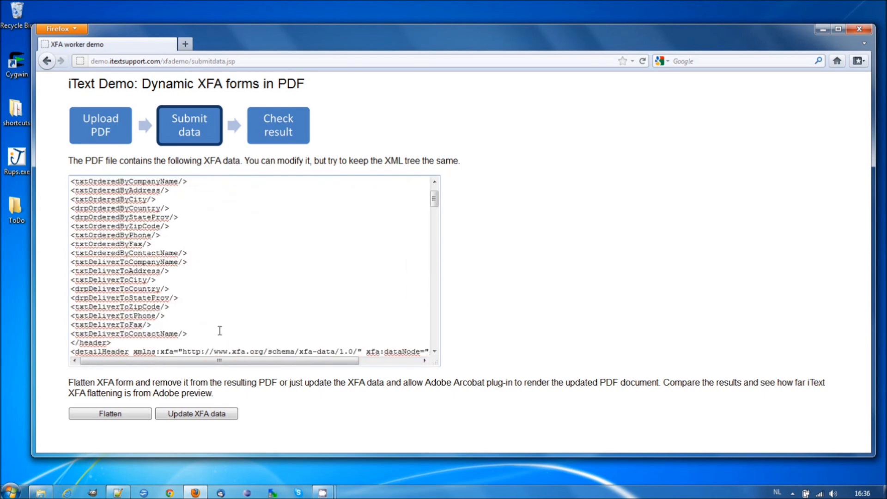
left_click(129, 416)
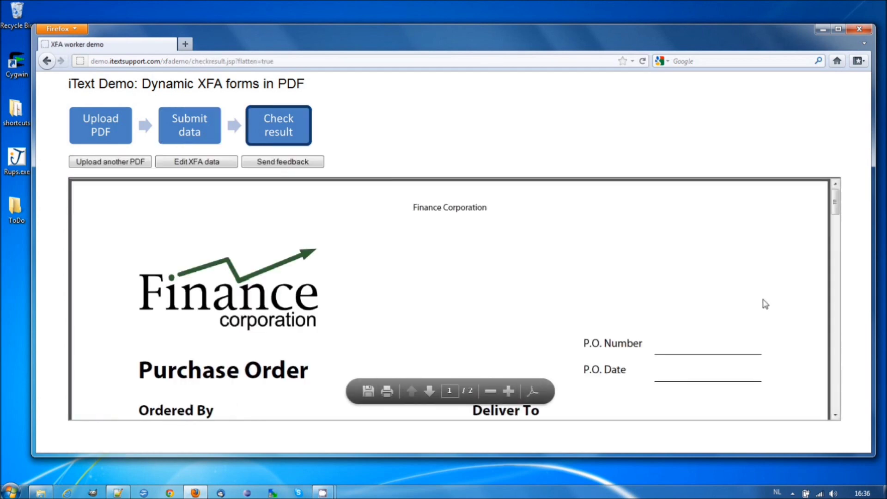
Step: Review both pages of the flattened purchase order PDF, then return to the upload page
scroll(765, 304, "down", 15)
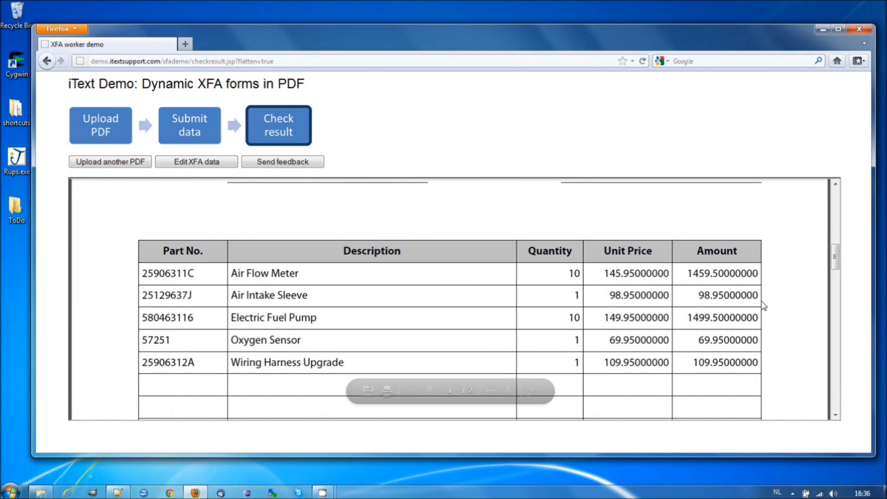
scroll(765, 306, "down", 10)
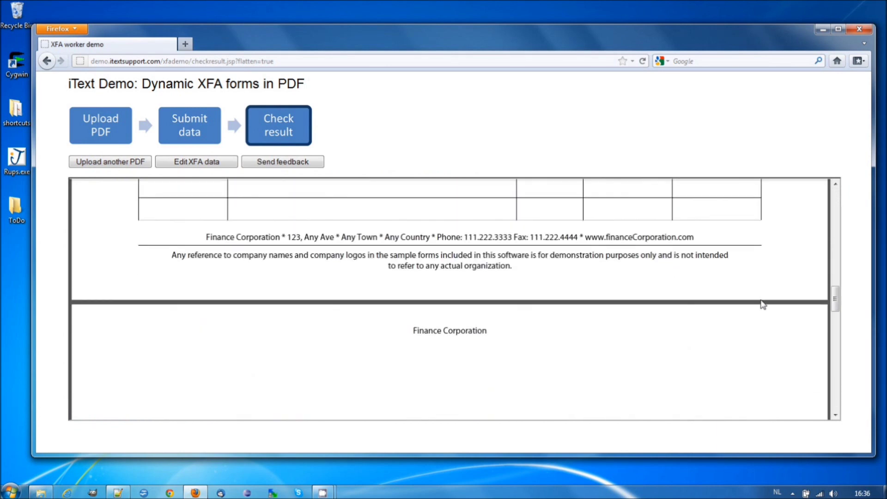
scroll(764, 306, "down", 10)
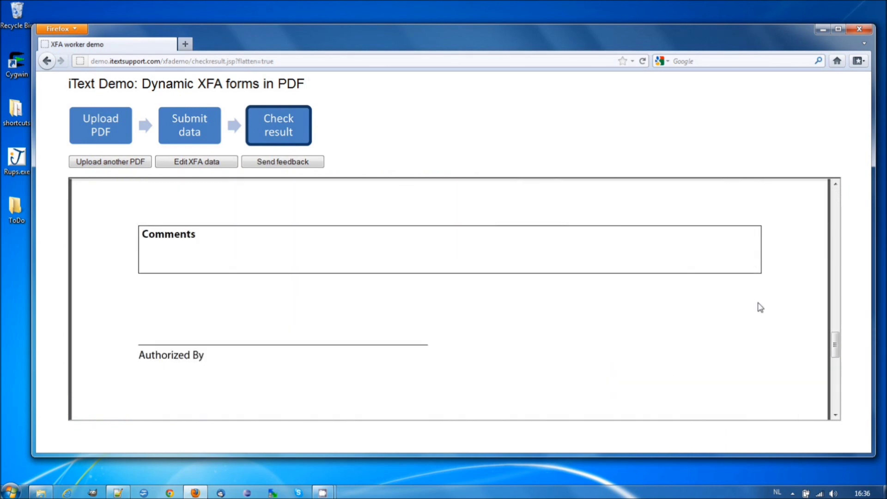
scroll(761, 308, "down", 8)
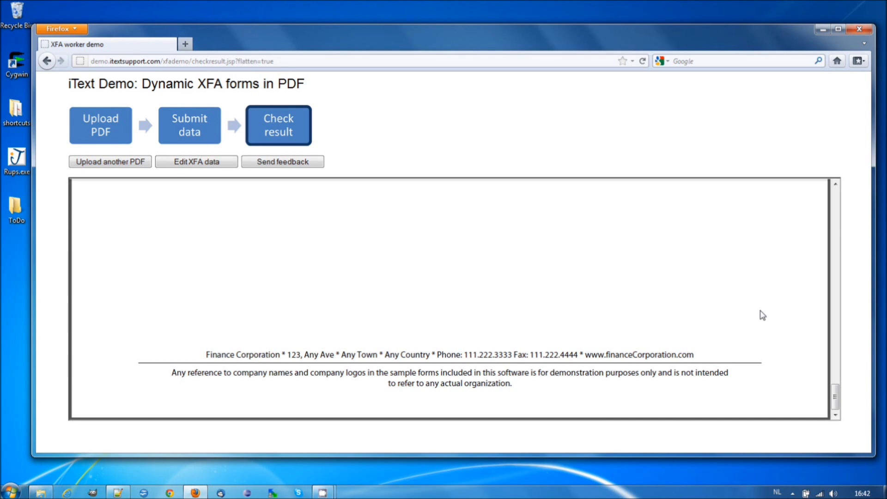
left_click(119, 163)
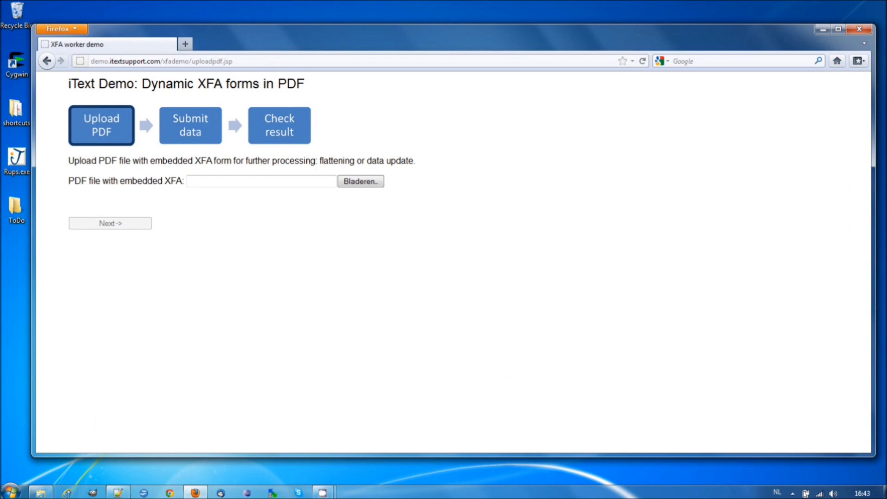
Step: Open smartformdemo.pdf in a widened Adobe Reader window, then open the demo's upload file chooser
left_click(43, 493)
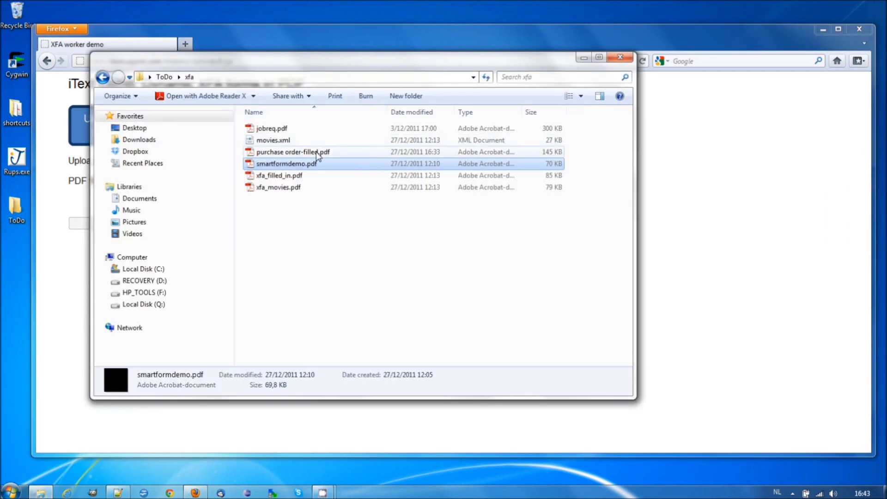
double_click(309, 171)
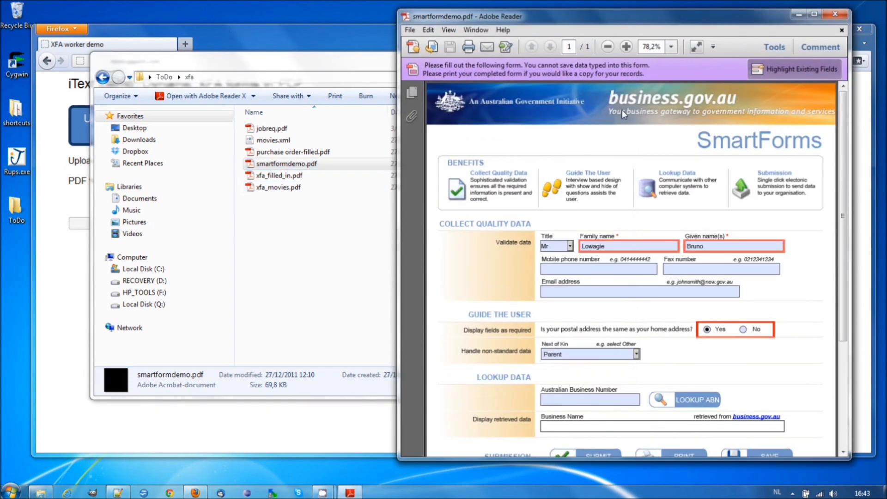
left_click_drag(400, 238, 245, 238)
scroll(545, 273, "down", 5)
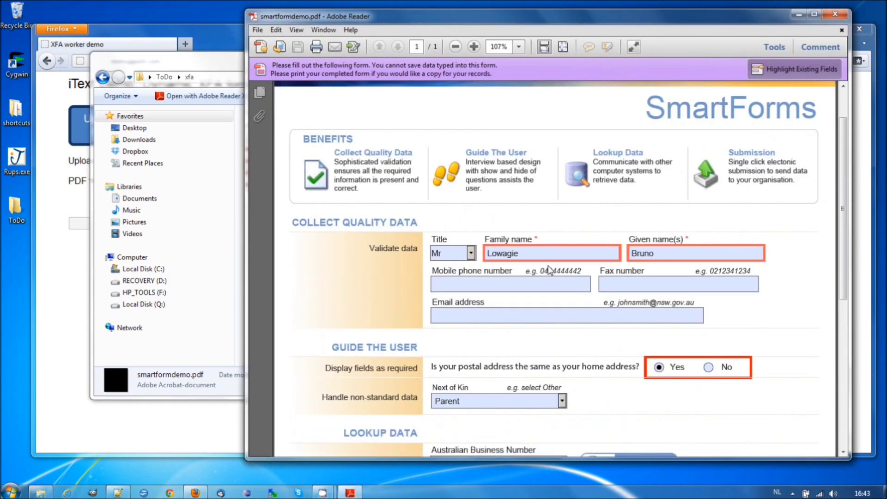
scroll(670, 258, "up", 3)
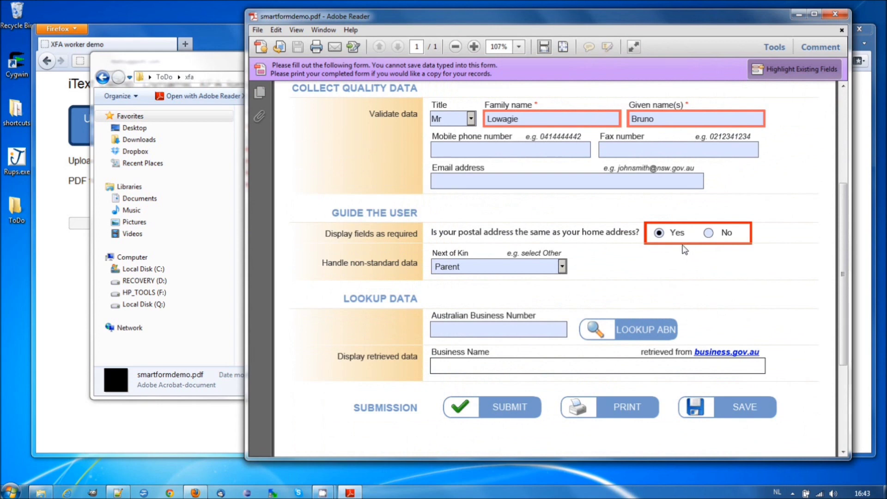
scroll(675, 255, "up", 3)
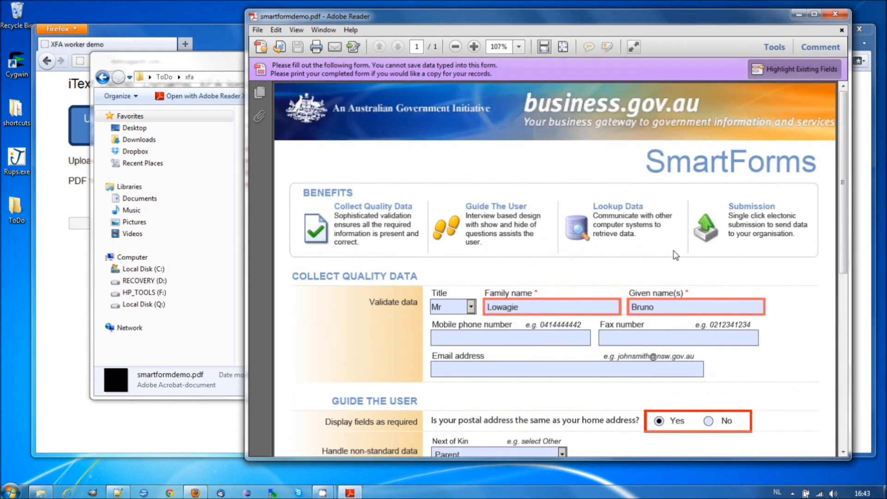
left_click(225, 28)
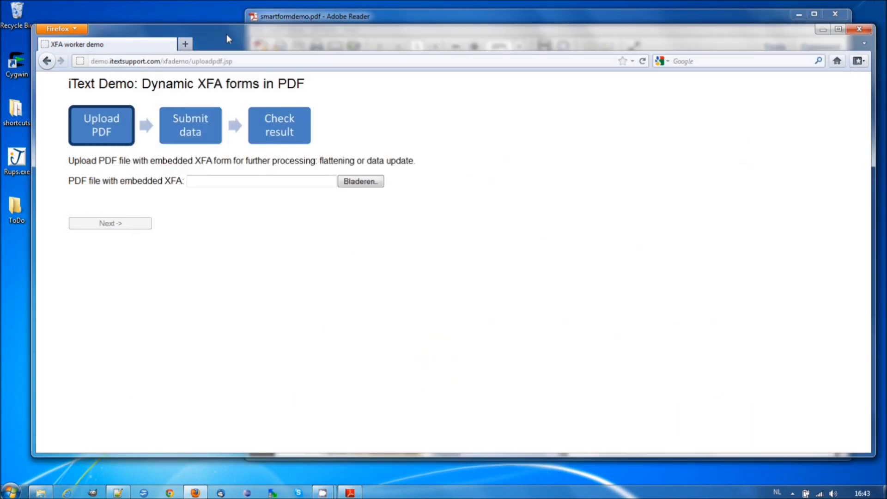
left_click(360, 184)
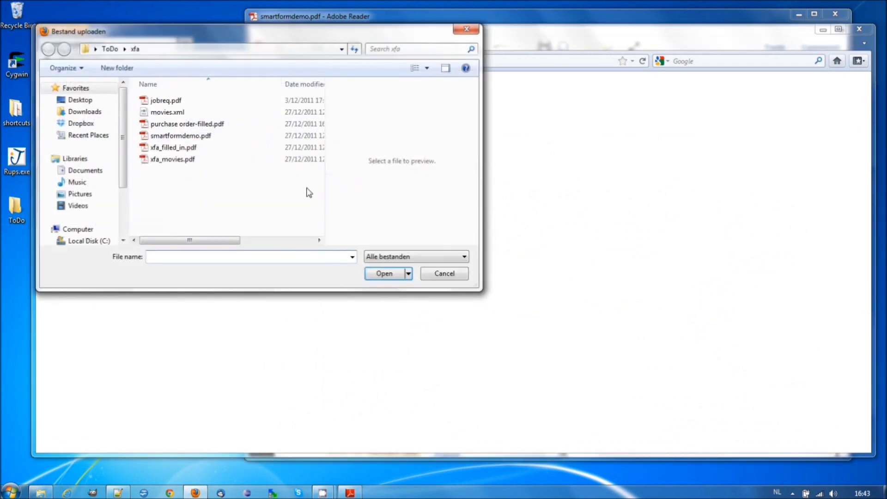
Step: Upload smartformdemo.pdf, review its XFA XML, and flatten it into a static PDF
double_click(187, 135)
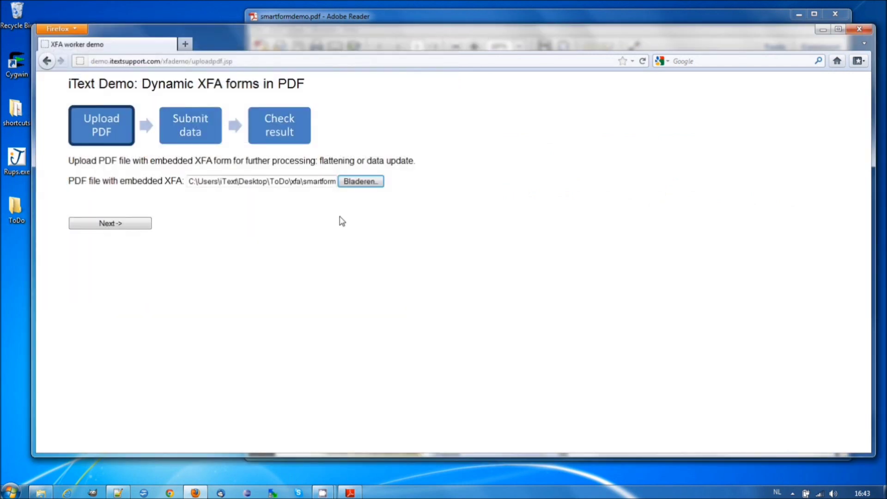
left_click(137, 224)
scroll(350, 262, "down", 6)
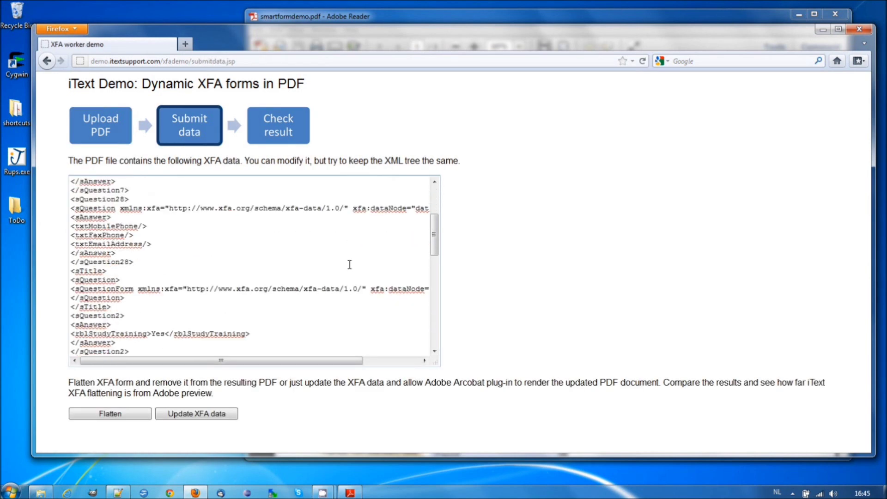
left_click(111, 414)
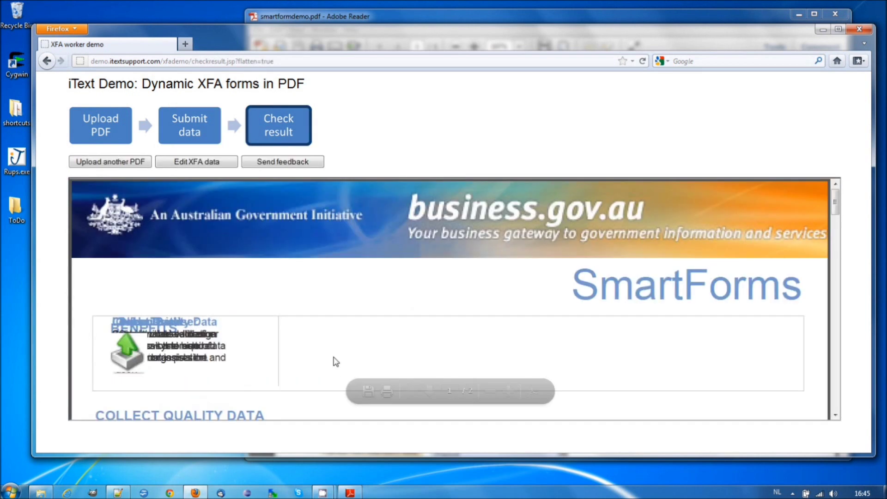
Step: Compare the flattened SmartForms result with the Reader copy, then scroll the result back to its top
scroll(369, 327, "down", 5)
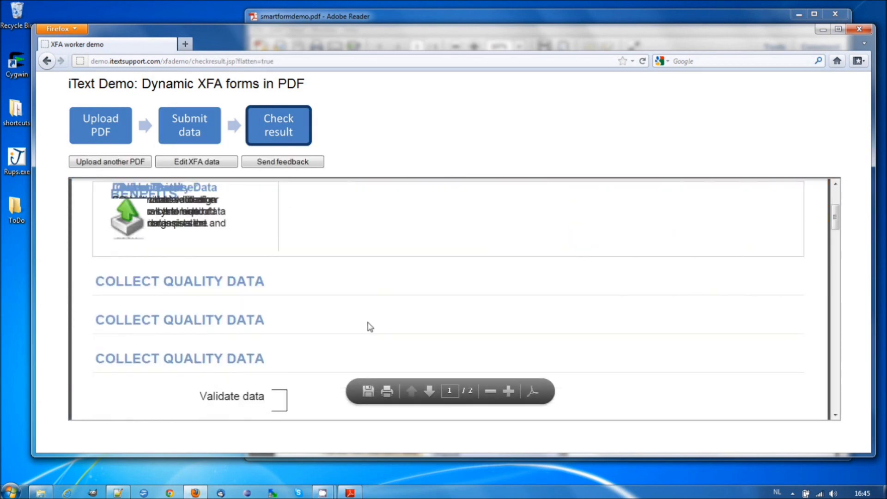
scroll(370, 328, "down", 6)
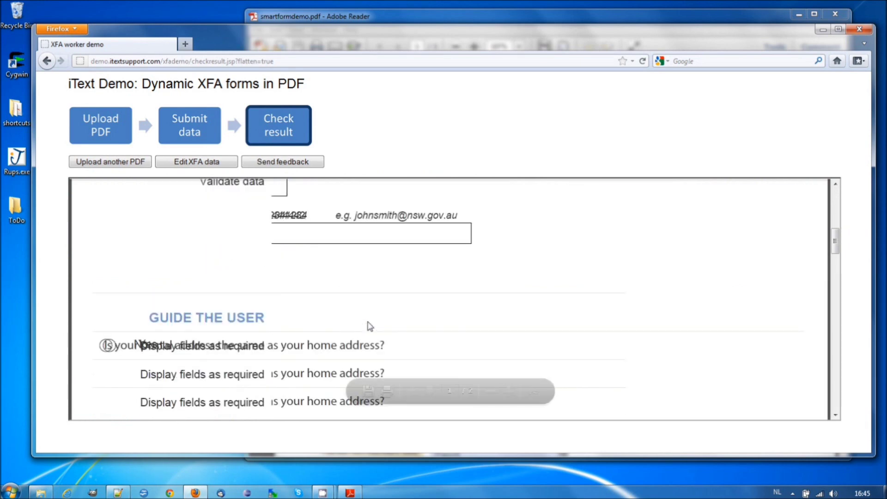
scroll(446, 226, "down", 6)
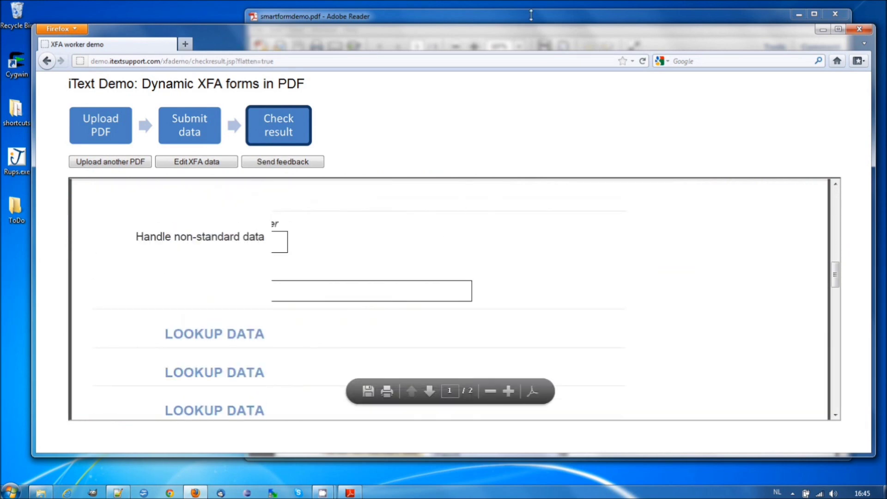
key("alt+Tab")
scroll(585, 200, "down", 6)
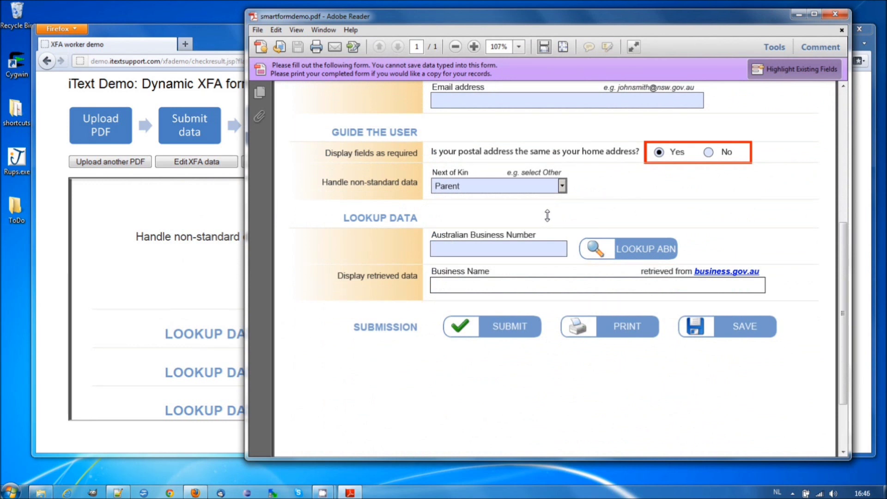
left_click(211, 47)
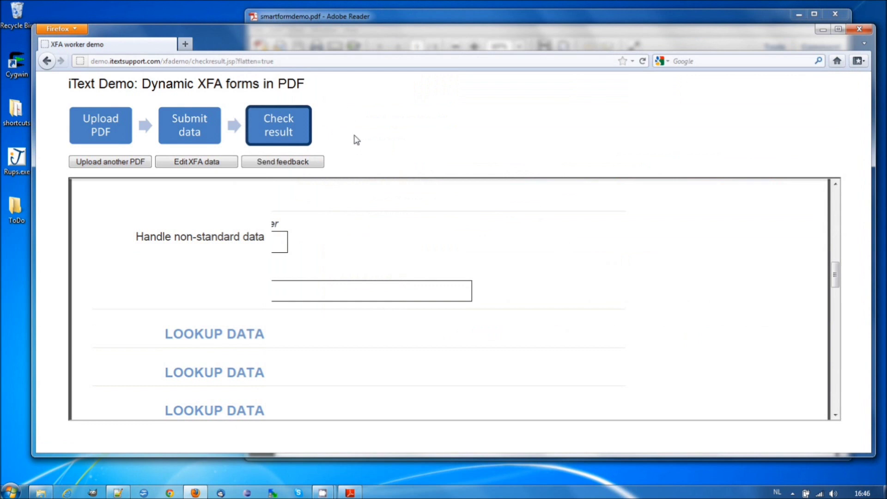
scroll(424, 264, "up", 10)
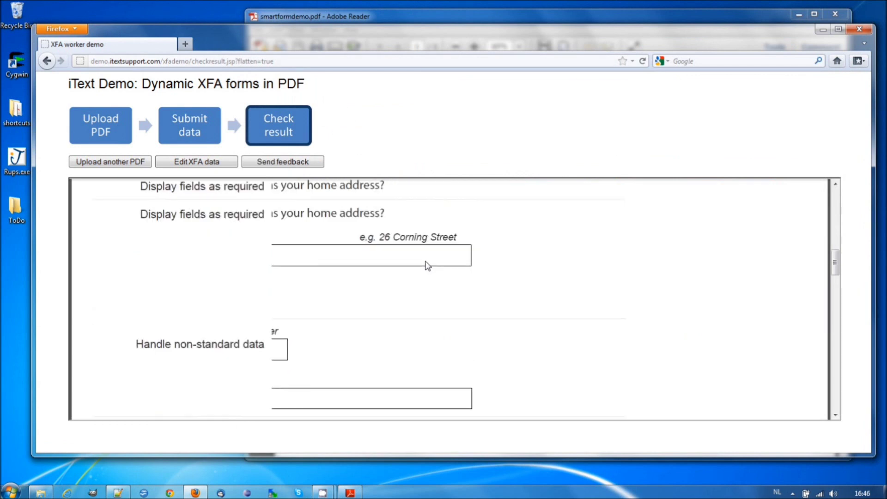
scroll(424, 260, "up", 3)
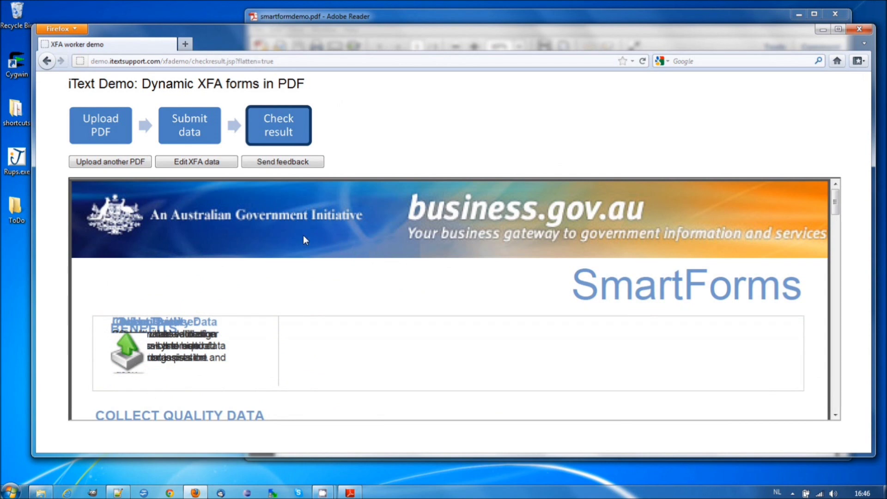
Step: Submit feedback with the sender's e-mail, rating 'Totally different', and the comment 'Try this example.'
left_click(267, 160)
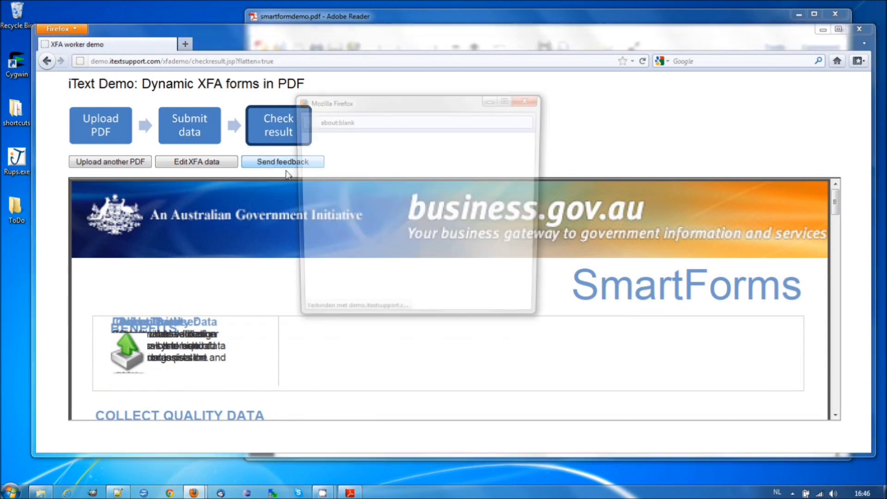
left_click(380, 146)
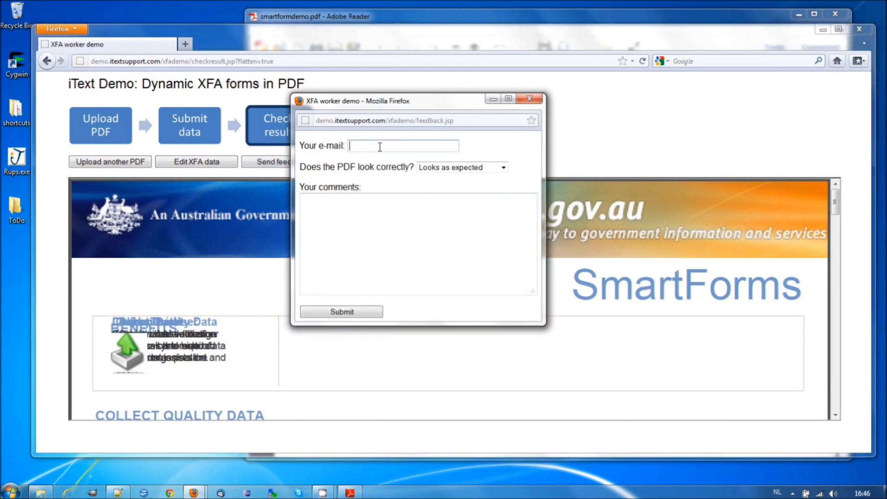
type("bruno")
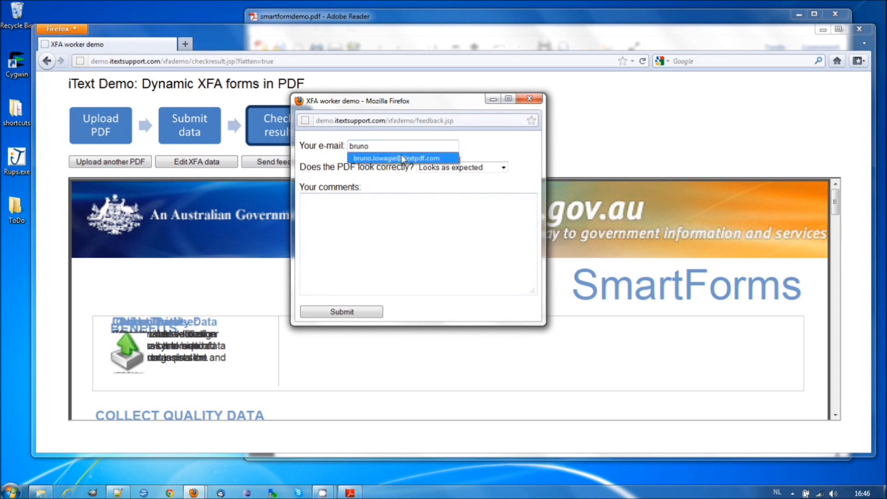
left_click(437, 158)
left_click(485, 169)
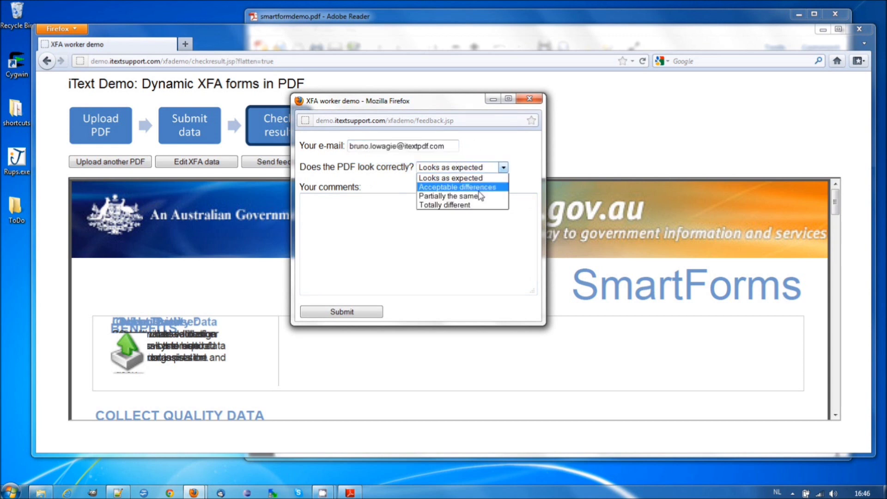
left_click(479, 206)
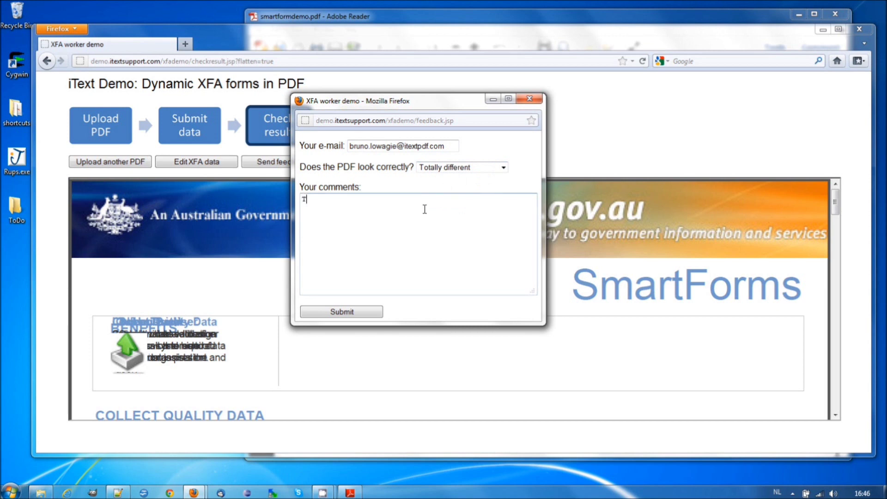
type("is example.")
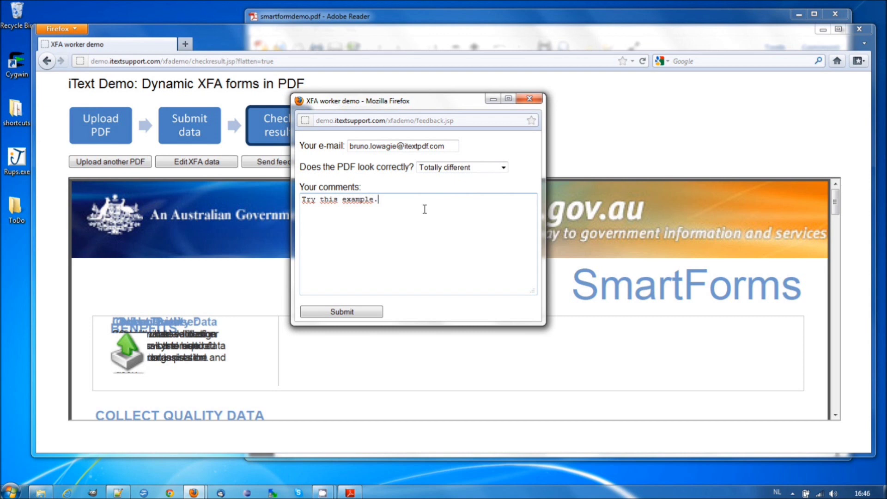
left_click(341, 311)
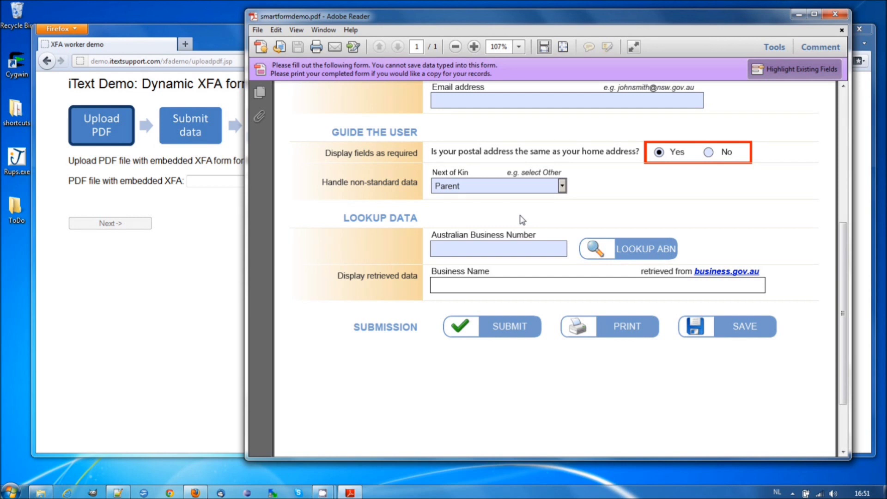
Step: Browse the upload dialog to C:\itext-core\book\resources\pdfs
left_click(174, 241)
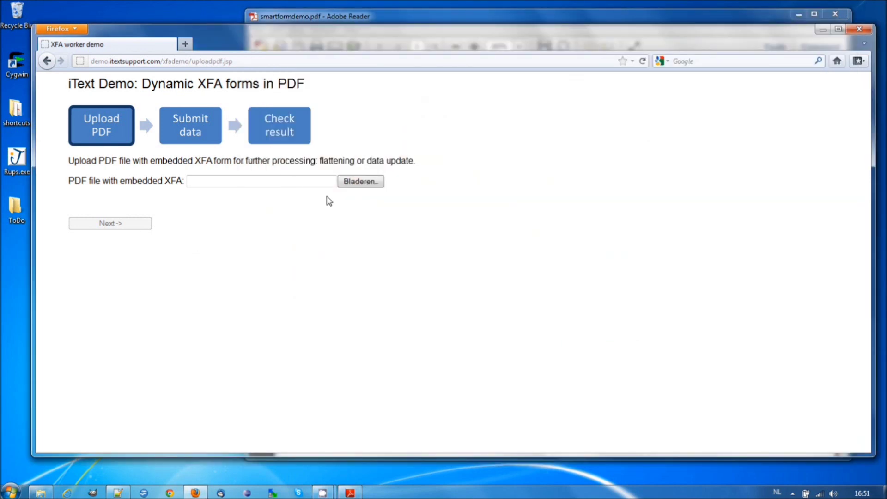
left_click(345, 184)
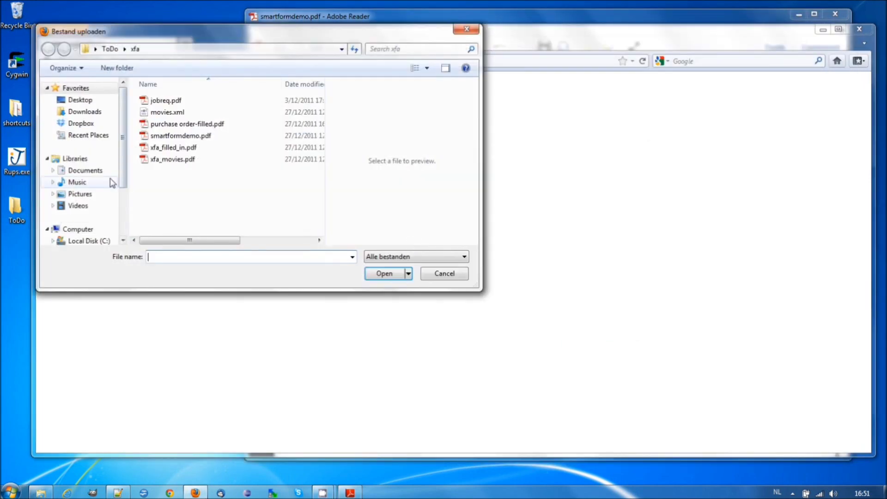
left_click(92, 241)
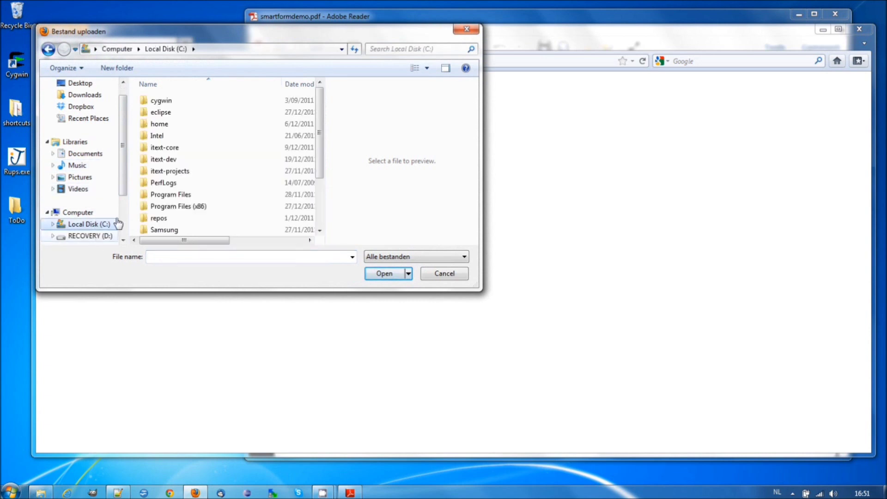
double_click(169, 149)
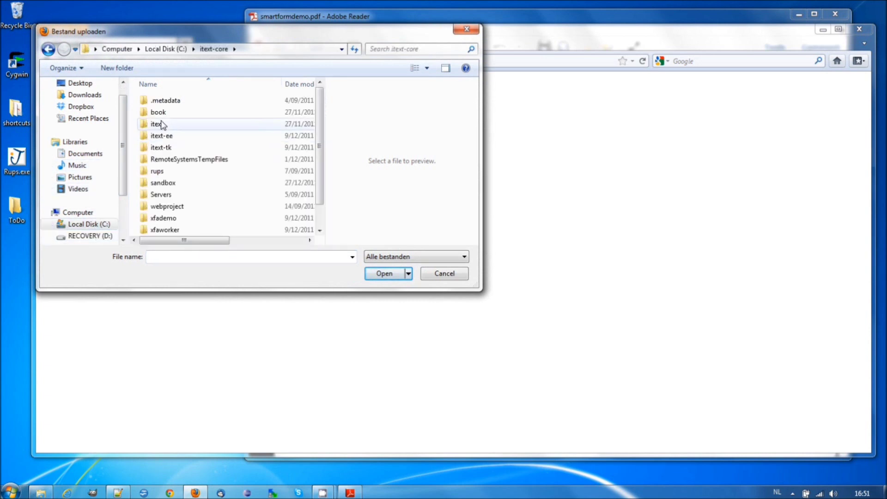
double_click(158, 113)
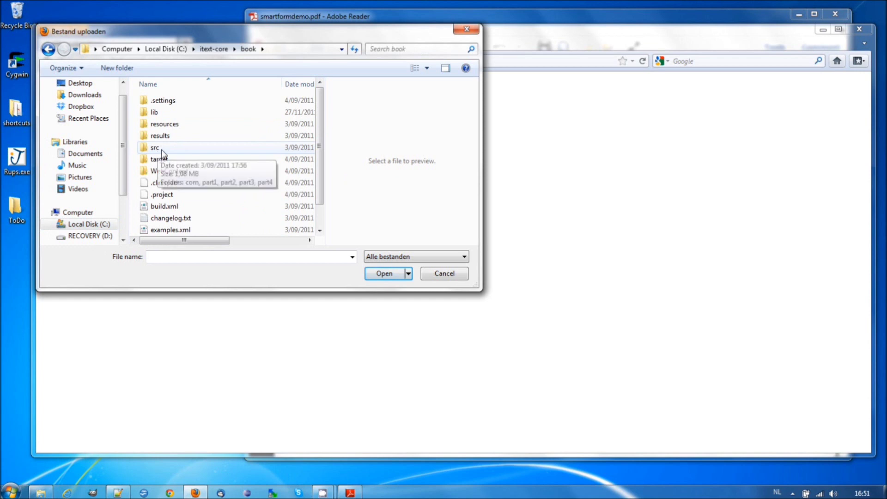
double_click(162, 149)
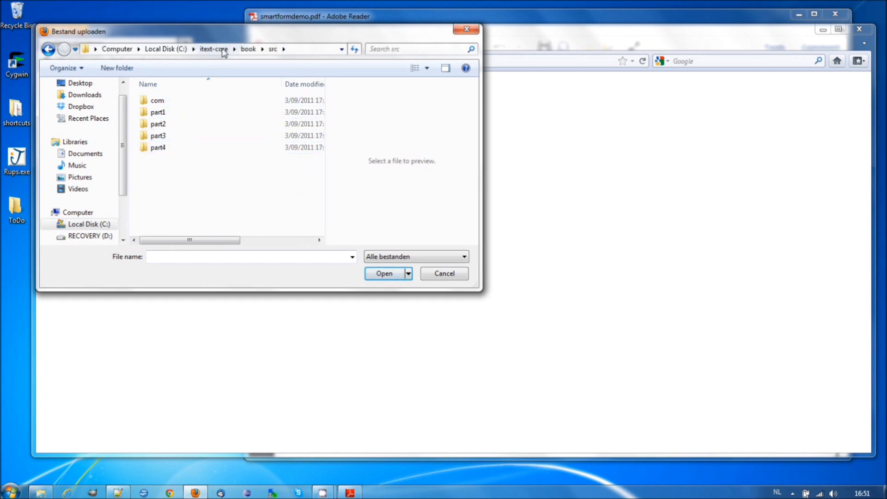
left_click(248, 49)
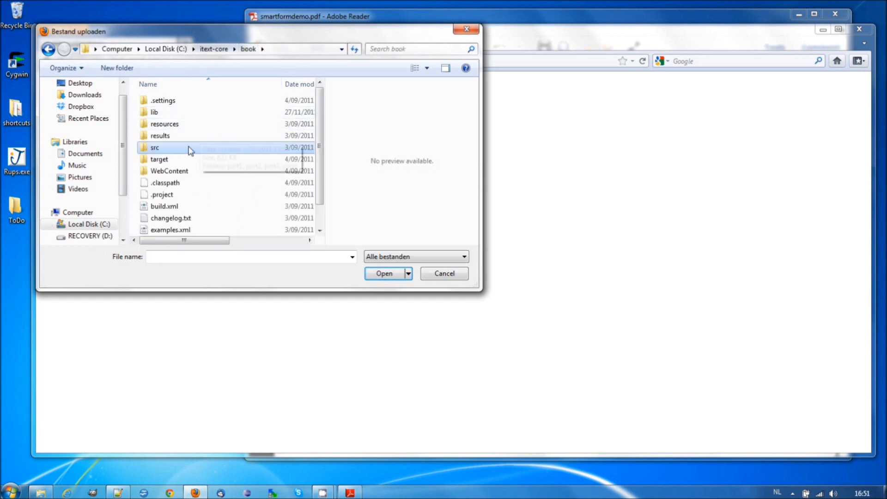
double_click(161, 126)
double_click(164, 179)
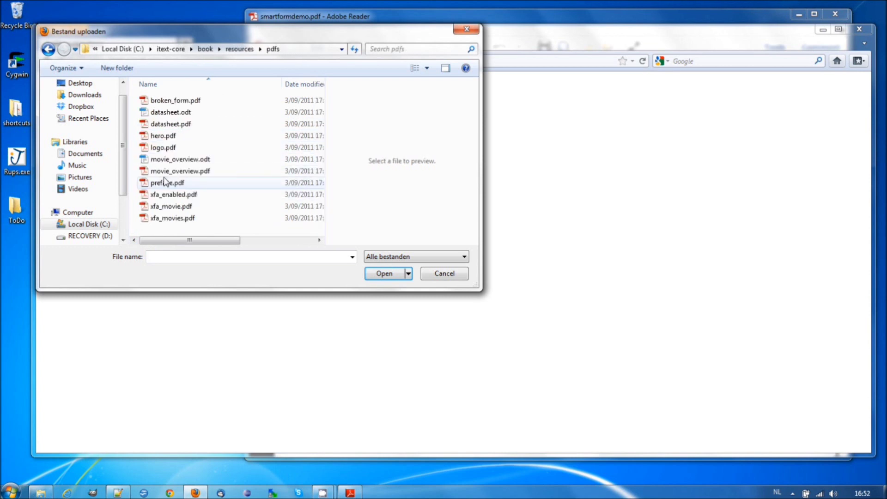
Step: Upload datasheet.pdf, see it rejected as having no XFA form, and reopen the file chooser
double_click(184, 124)
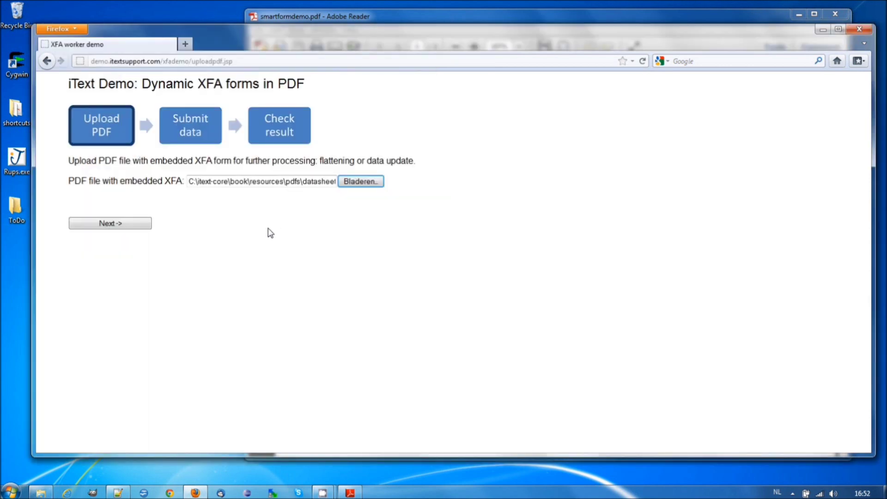
left_click(141, 227)
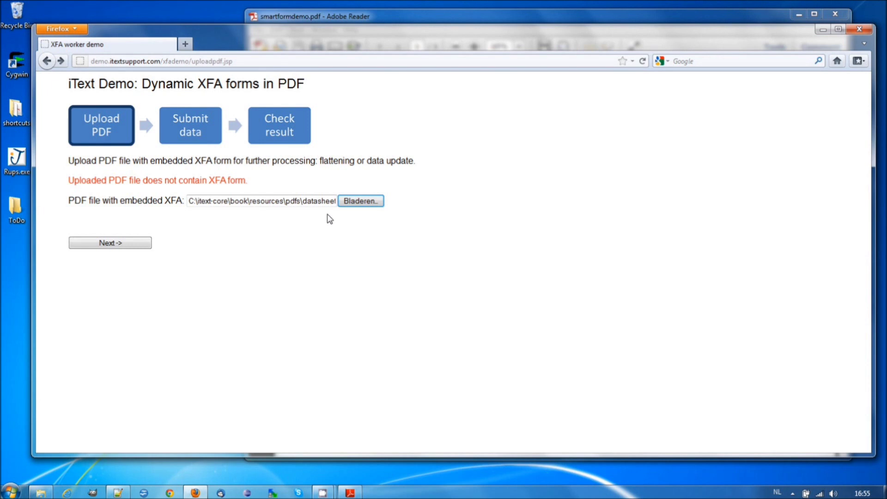
left_click(354, 206)
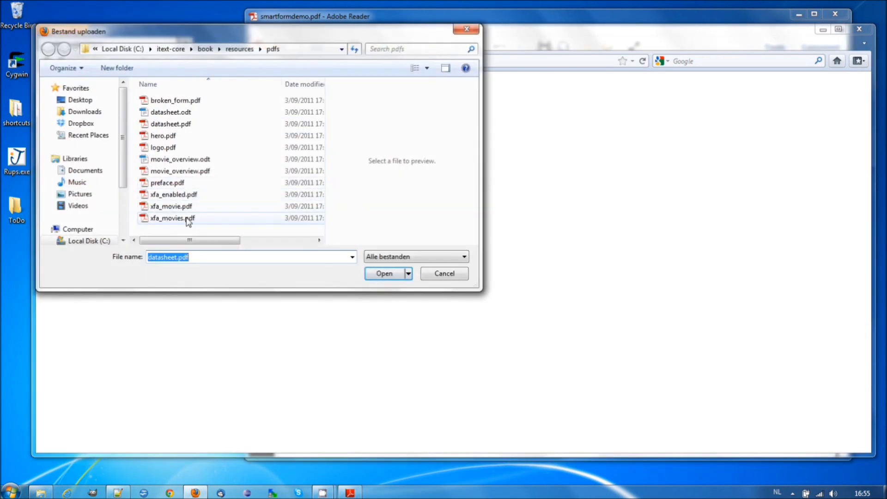
Step: Upload xfa_movies.pdf and delete the comment header lines above its sample movies XML
double_click(185, 221)
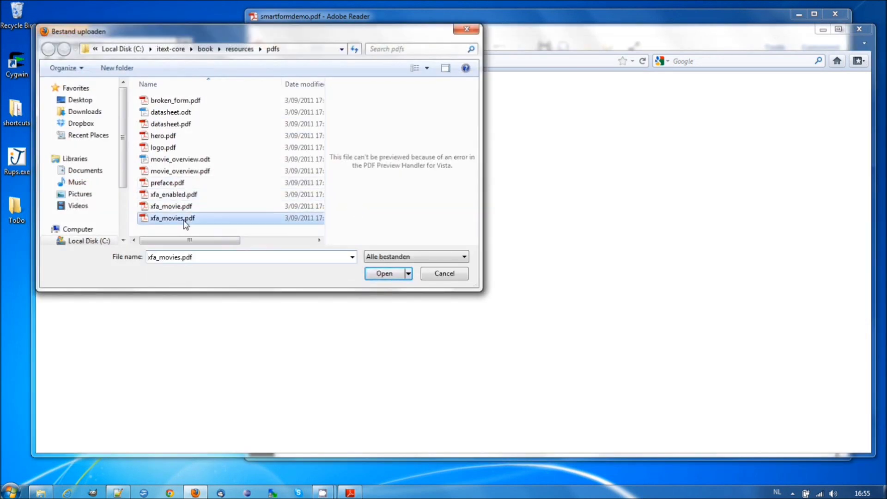
left_click(117, 245)
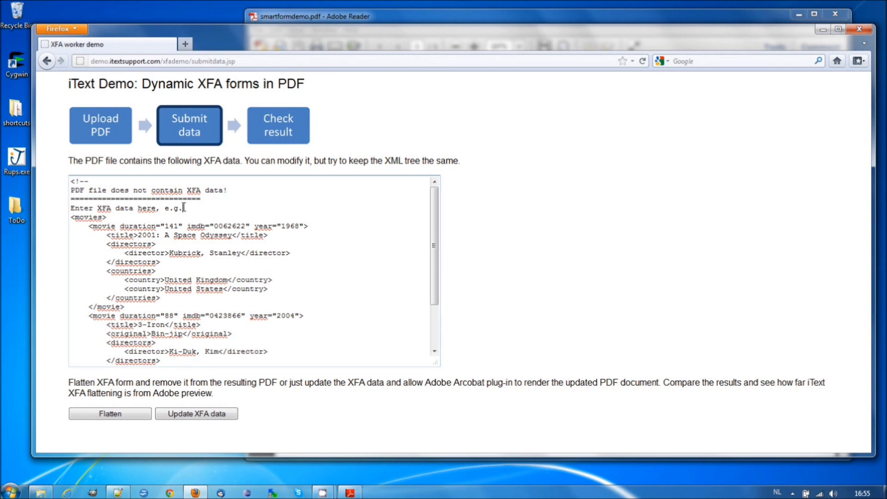
left_click_drag(184, 208, 17, 176)
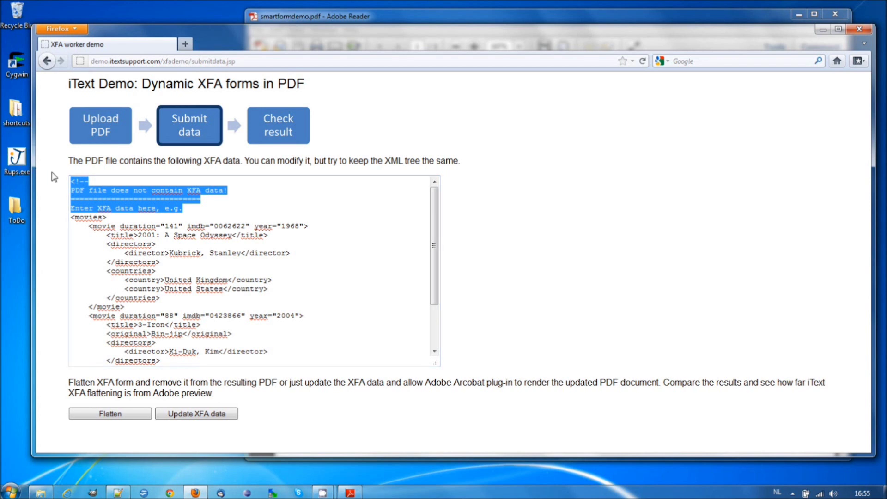
key("Delete")
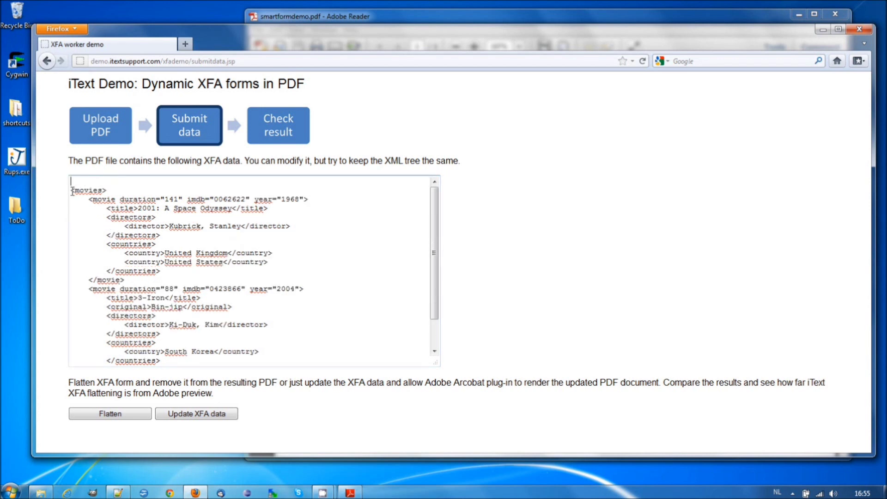
Step: Remove the leftover comment ending after </movies> and flatten the form with this data
scroll(197, 271, "down", 2)
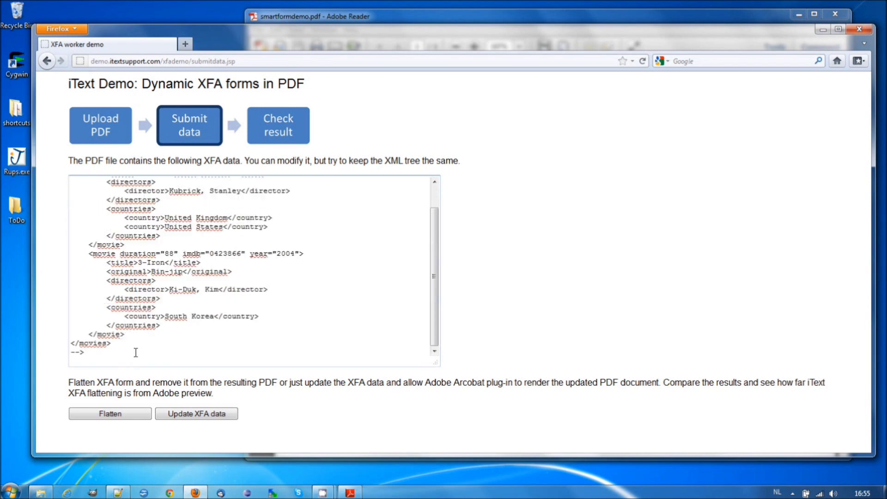
key("BackSpace")
key("BackSpace")
scroll(161, 342, "up", 2)
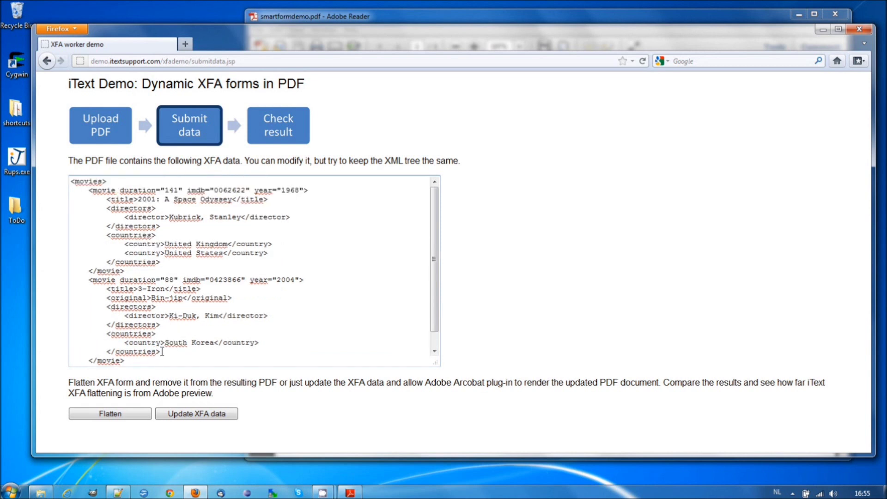
left_click(117, 415)
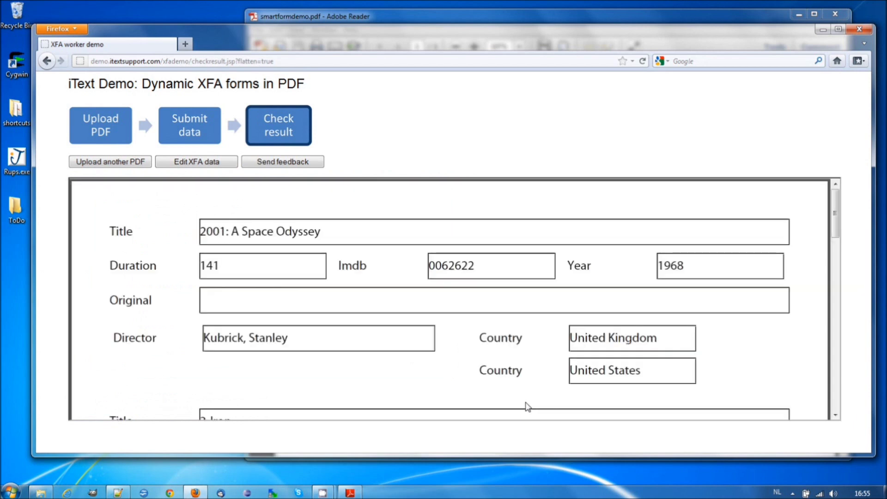
Step: Scroll through the flattened PDF to check the 2001: A Space Odyssey and 3-Iron records
scroll(451, 314, "down", 5)
scroll(448, 310, "down", 1)
scroll(448, 311, "up", 5)
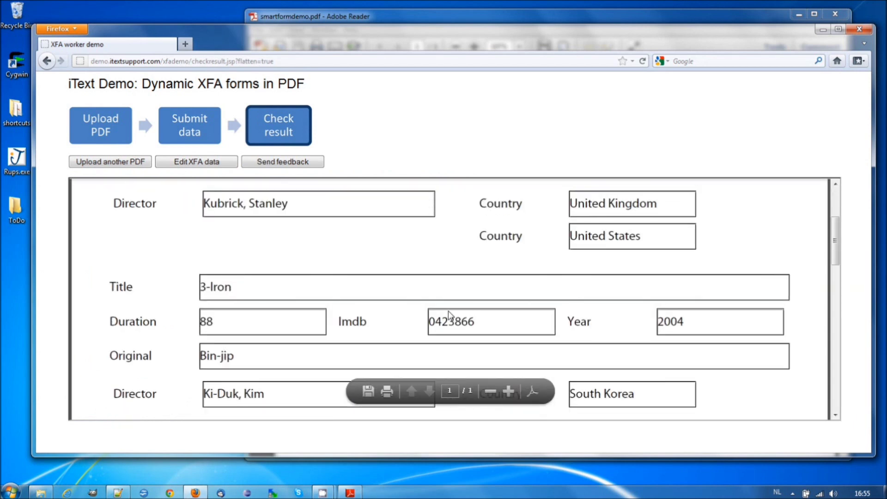